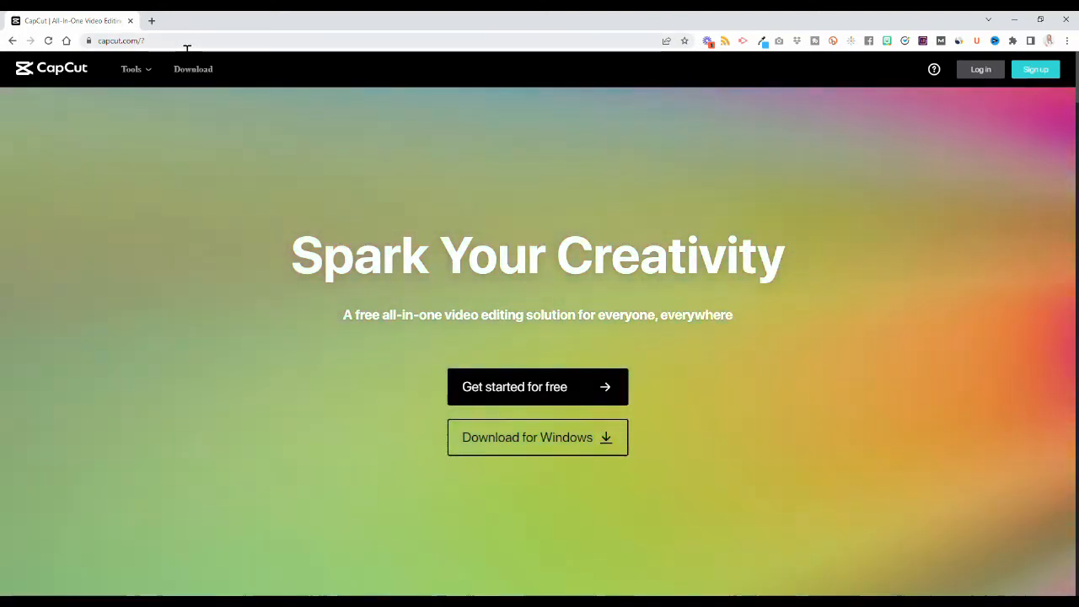
# Step: Create a new project from a blank canvas and choose Marketing as the role
pyautogui.click(187, 43)
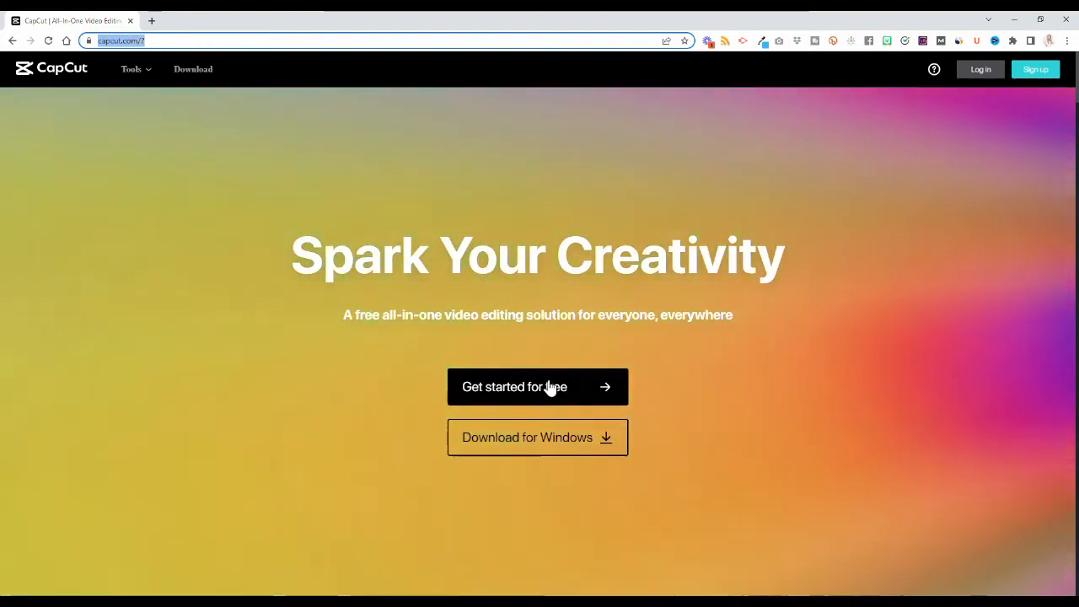
pyautogui.click(548, 387)
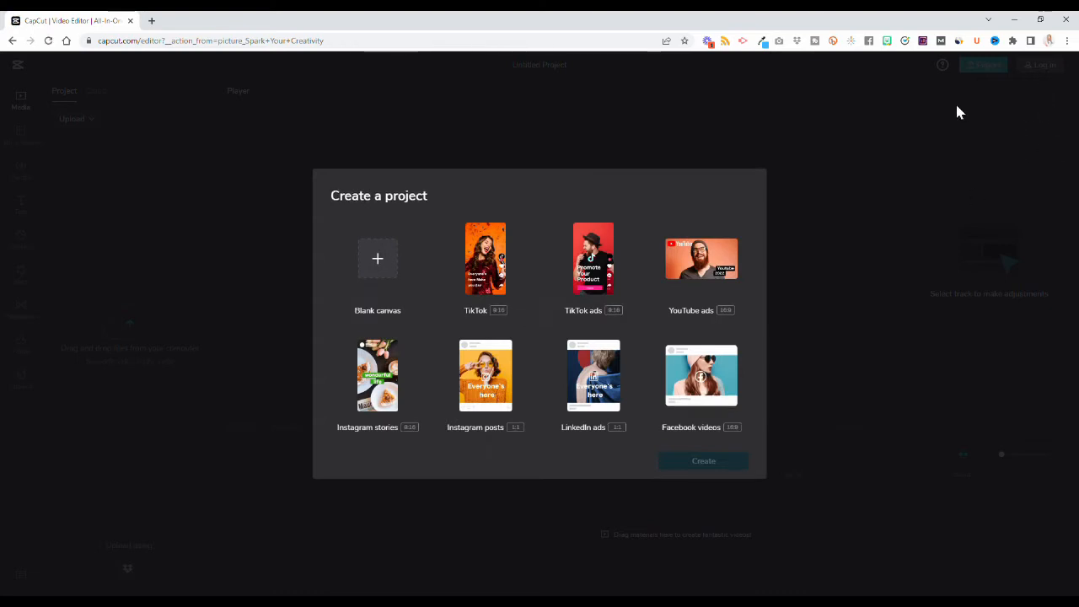
pyautogui.click(389, 276)
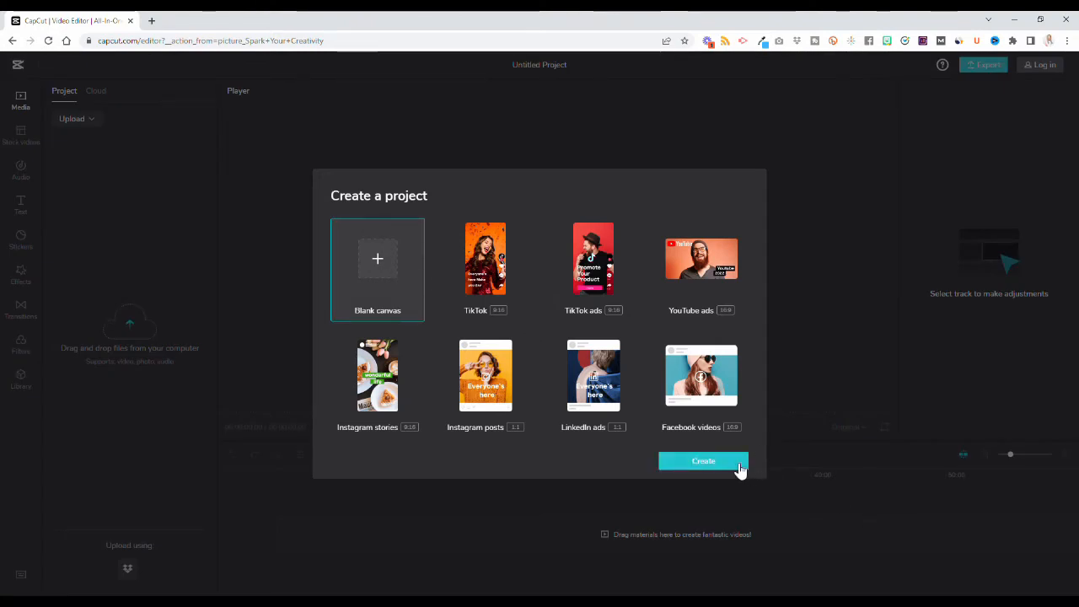
pyautogui.click(730, 466)
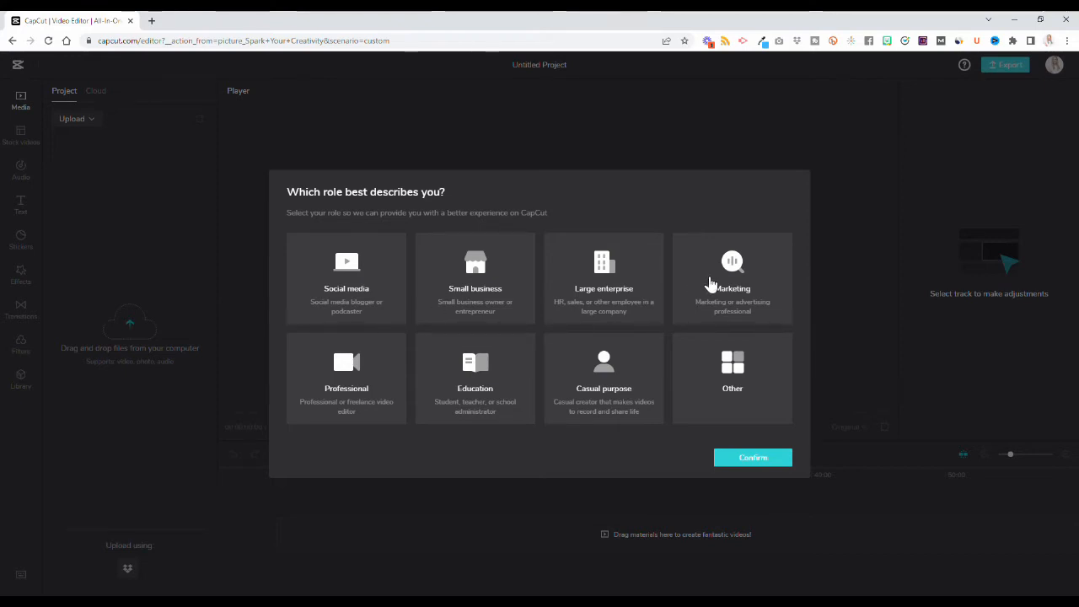
pyautogui.click(739, 289)
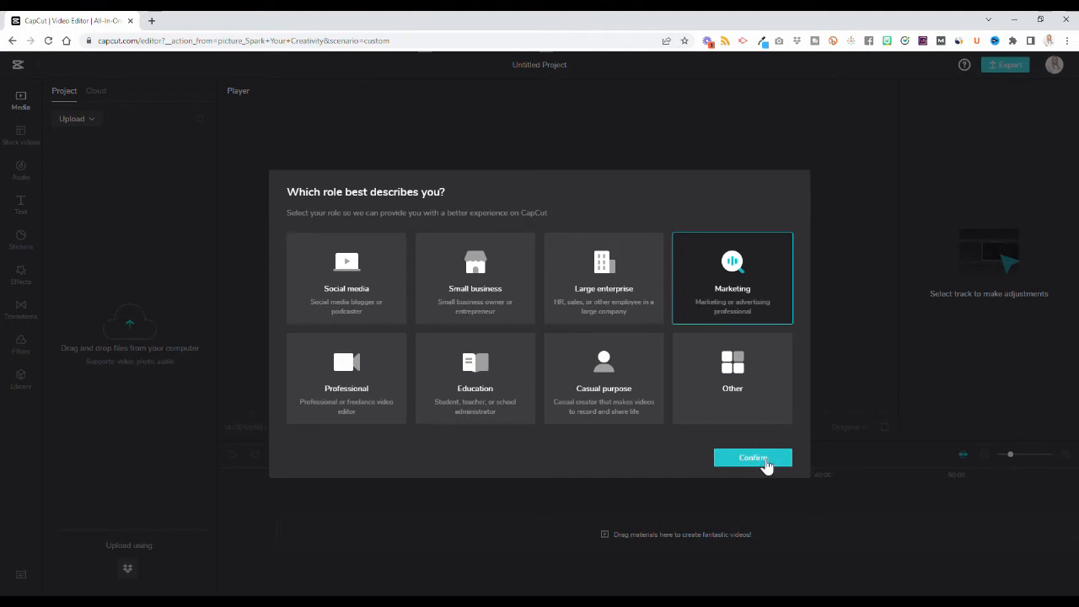
pyautogui.click(763, 460)
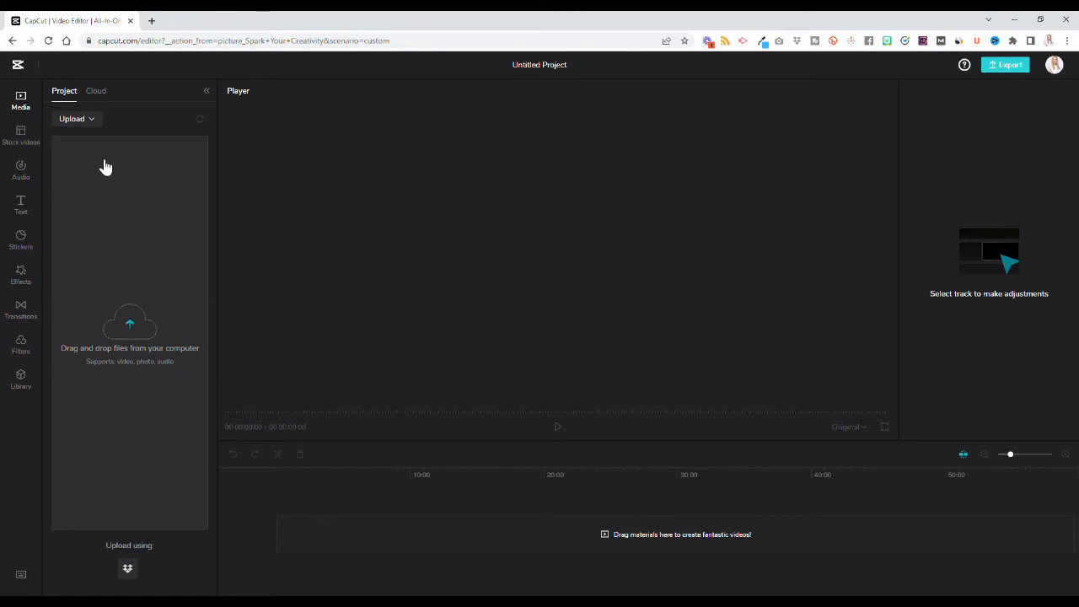
# Step: Upload the Clip 1, Clip 2 and Clip 3 video files from the local computer
pyautogui.click(98, 126)
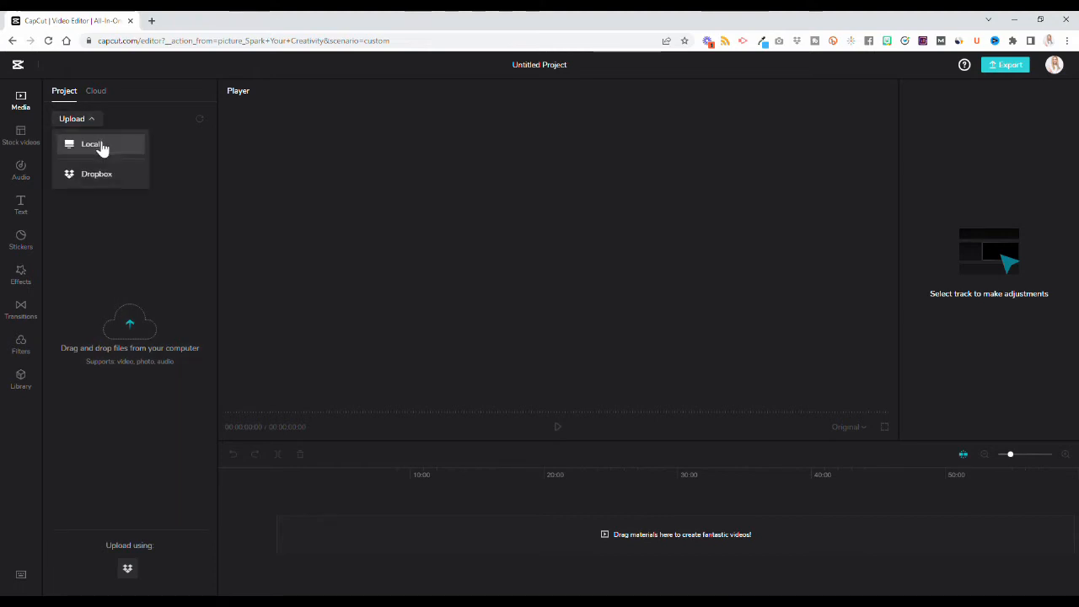
pyautogui.click(100, 146)
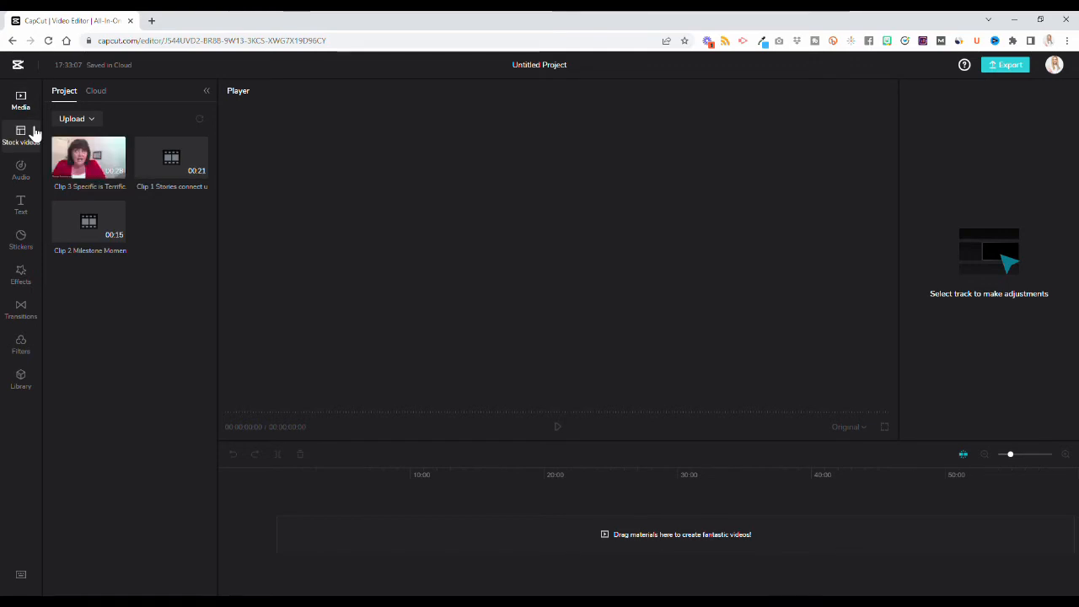
# Step: Look through the available audio, text, stickers, effects, filters and library materials, and return to the project's media
pyautogui.click(29, 169)
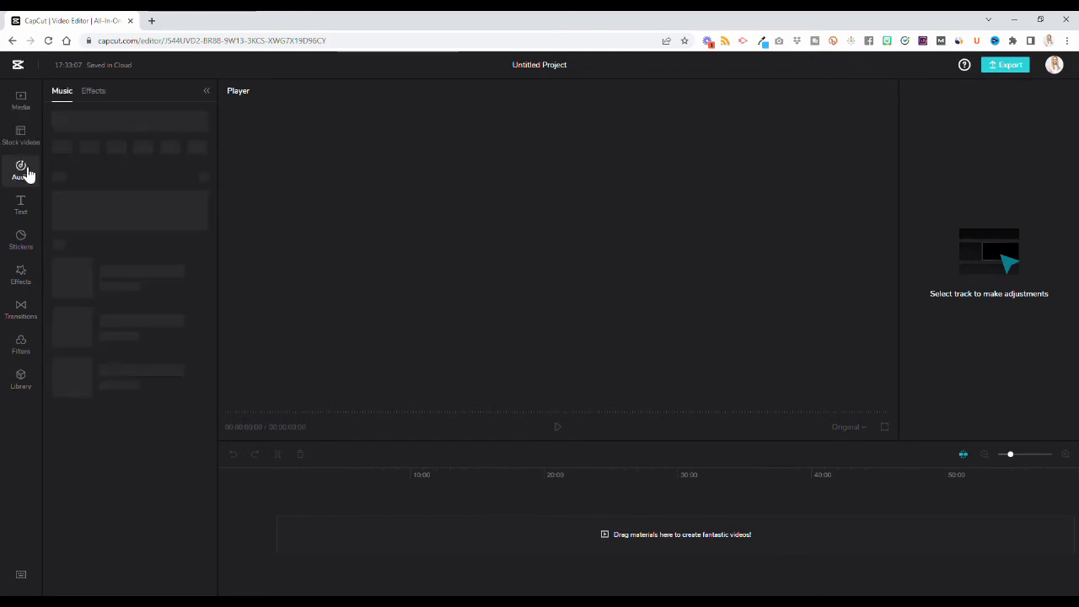
pyautogui.click(34, 211)
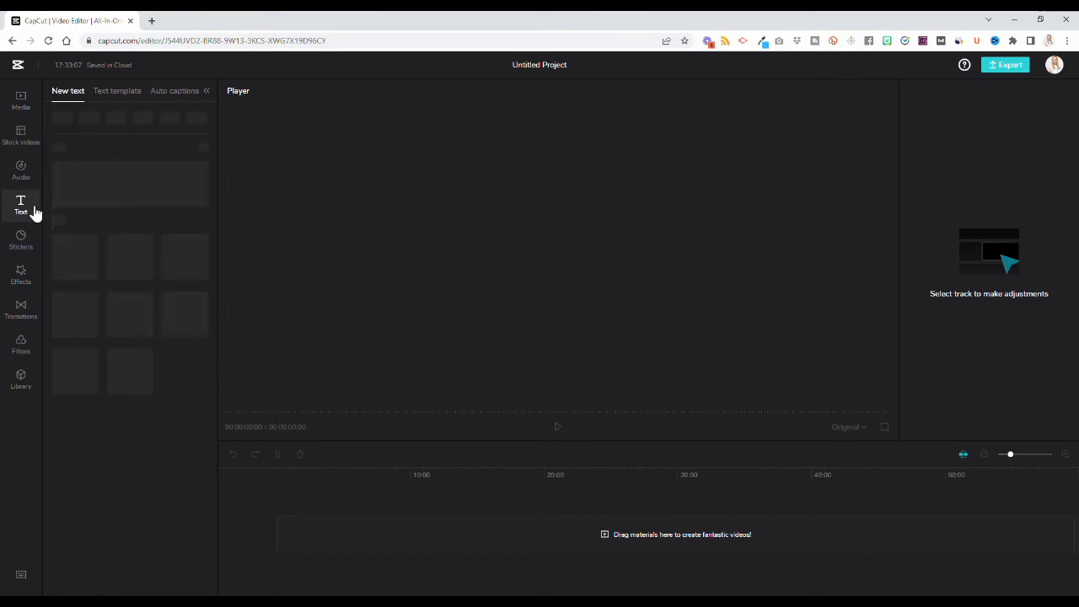
pyautogui.click(26, 245)
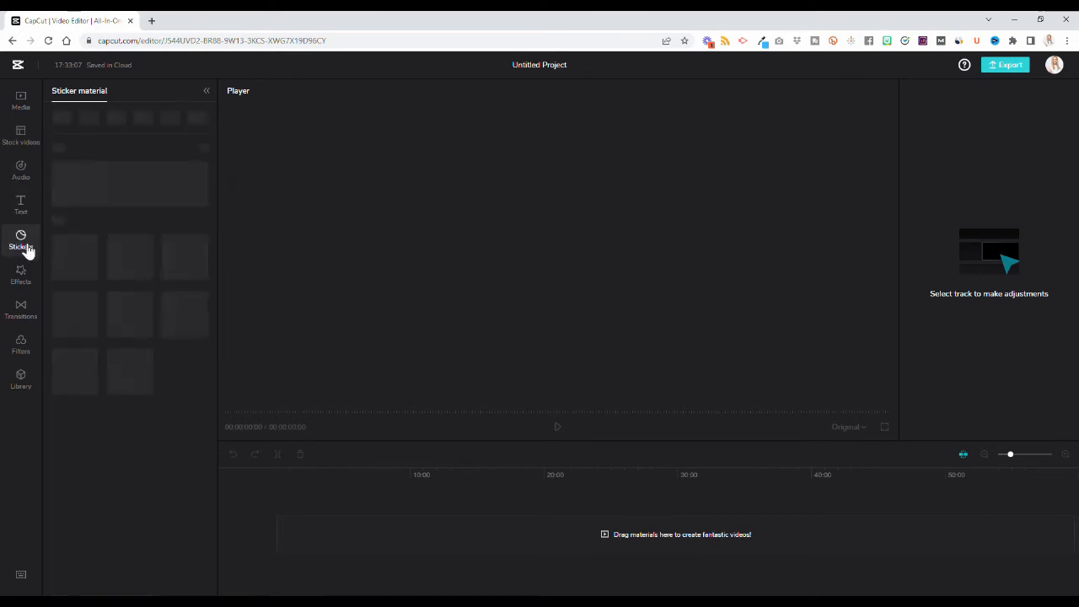
pyautogui.click(25, 272)
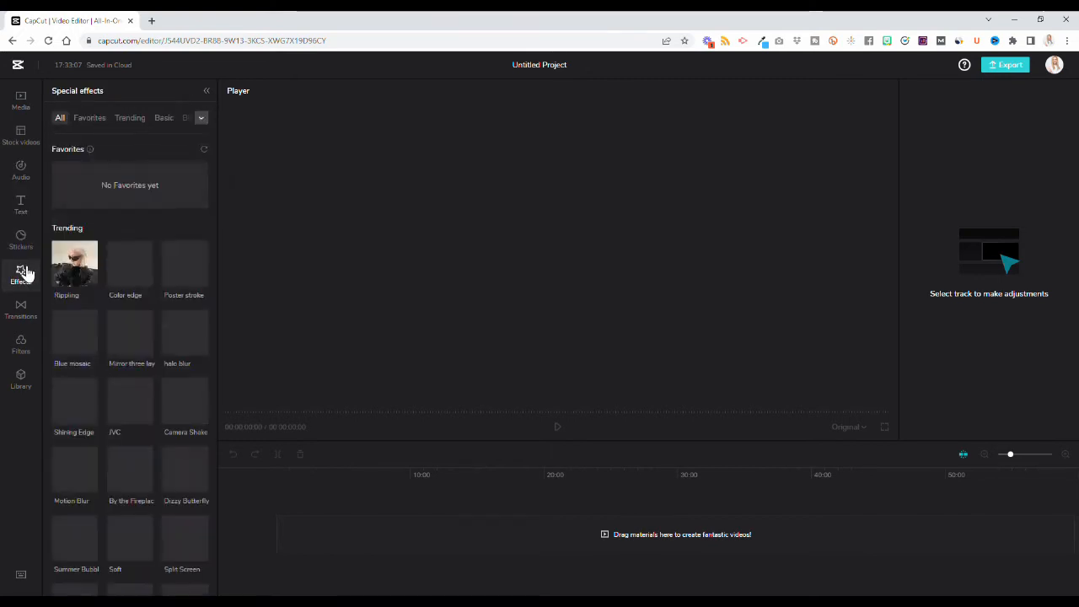
pyautogui.click(22, 344)
pyautogui.click(25, 383)
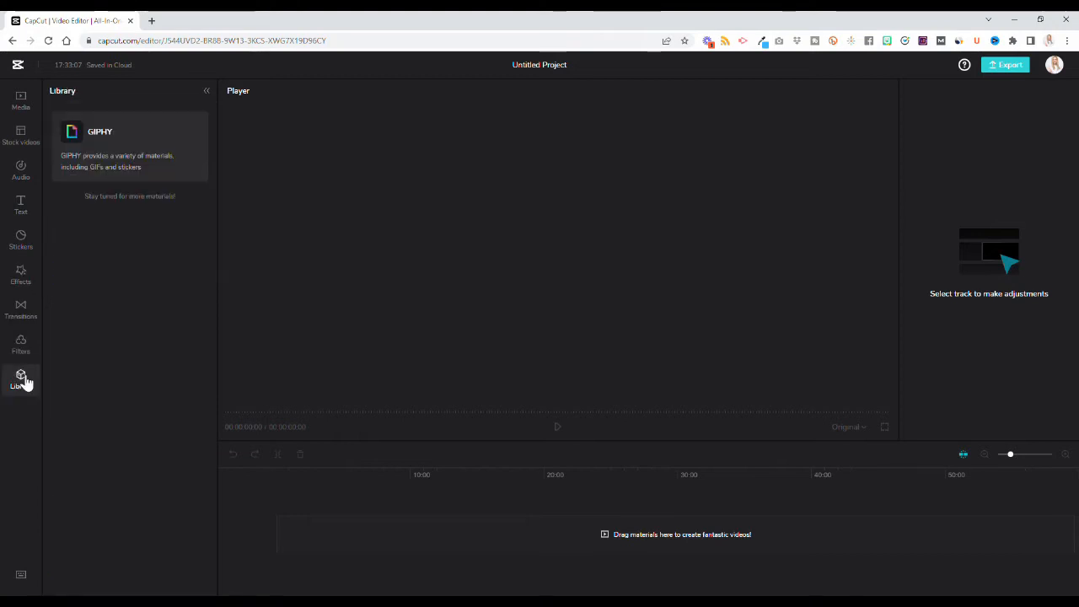
pyautogui.click(22, 105)
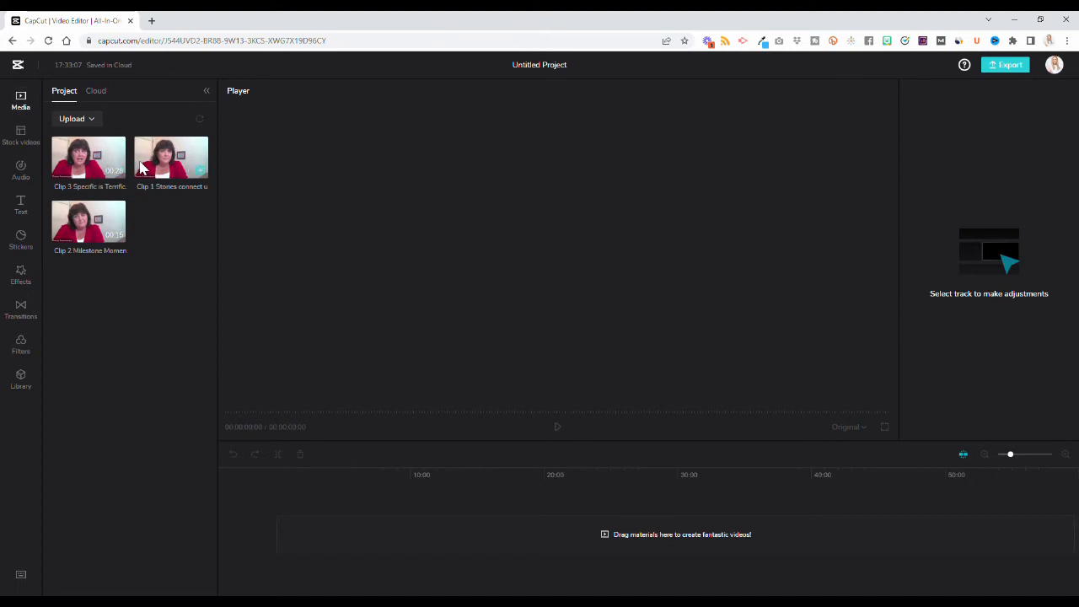
# Step: Preview the Clip 3 Specific is Terrific video and add it to the timeline
pyautogui.click(93, 163)
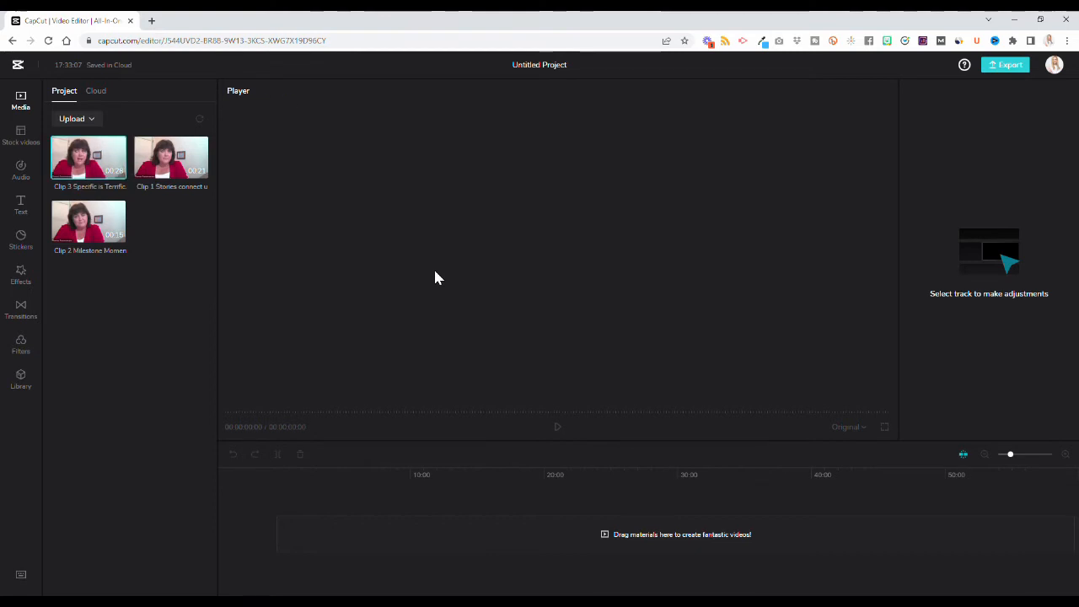
pyautogui.click(559, 428)
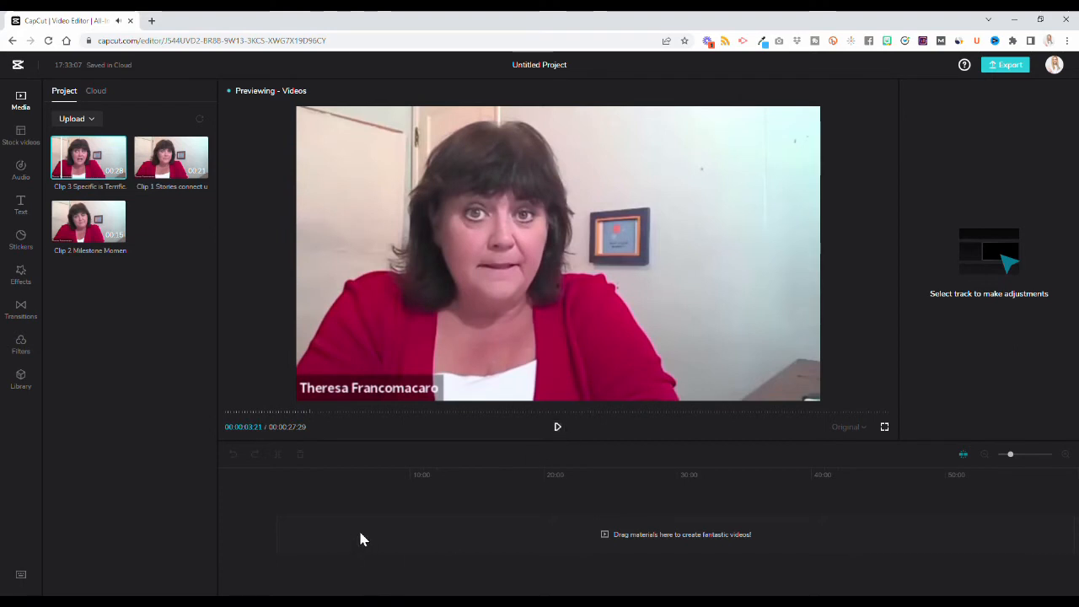
pyautogui.moveTo(123, 173)
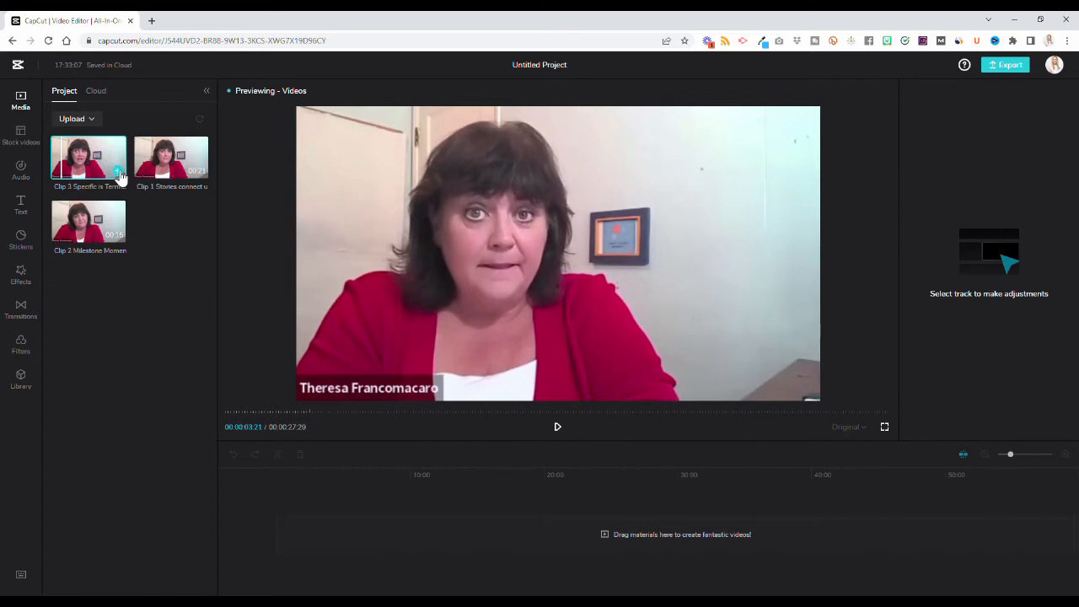
pyautogui.click(120, 172)
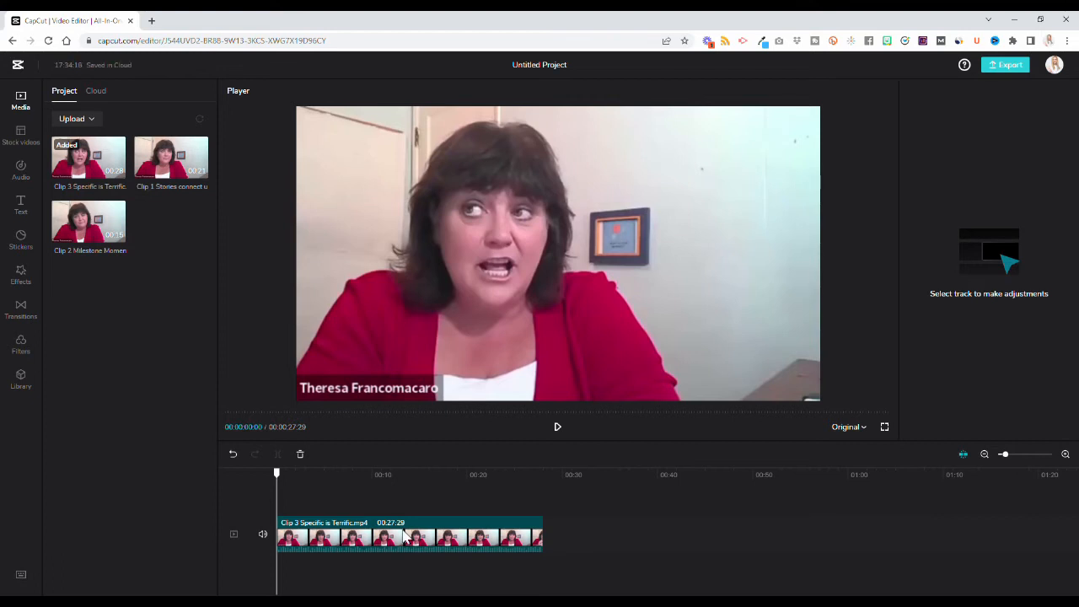
# Step: Trim the end of the Clip 3 video on the timeline to a duration of 00:22:29
pyautogui.click(405, 537)
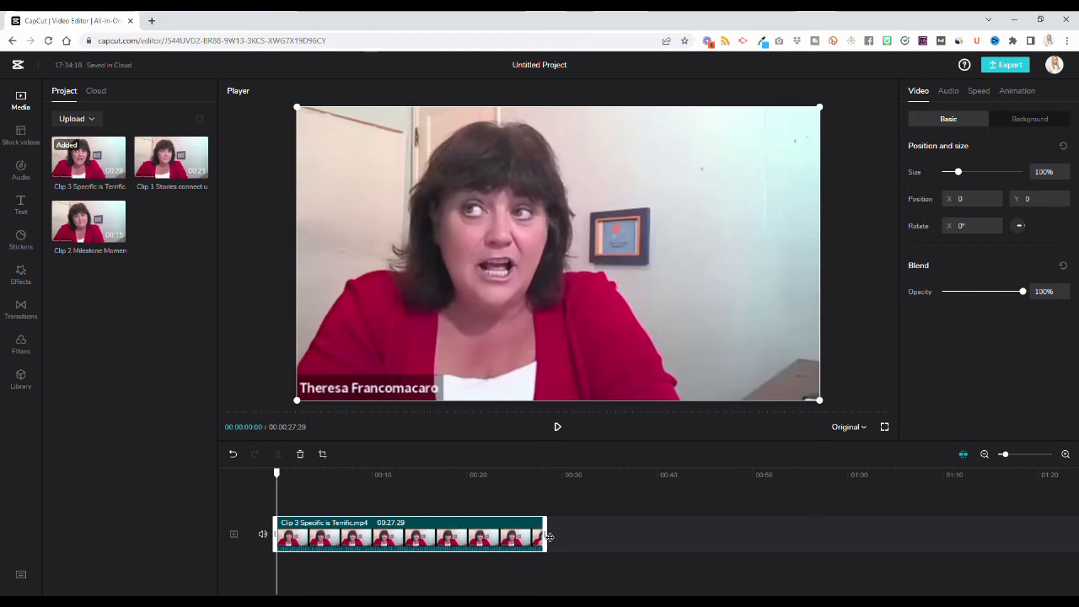
pyautogui.moveTo(544, 538); pyautogui.dragTo(498, 539)
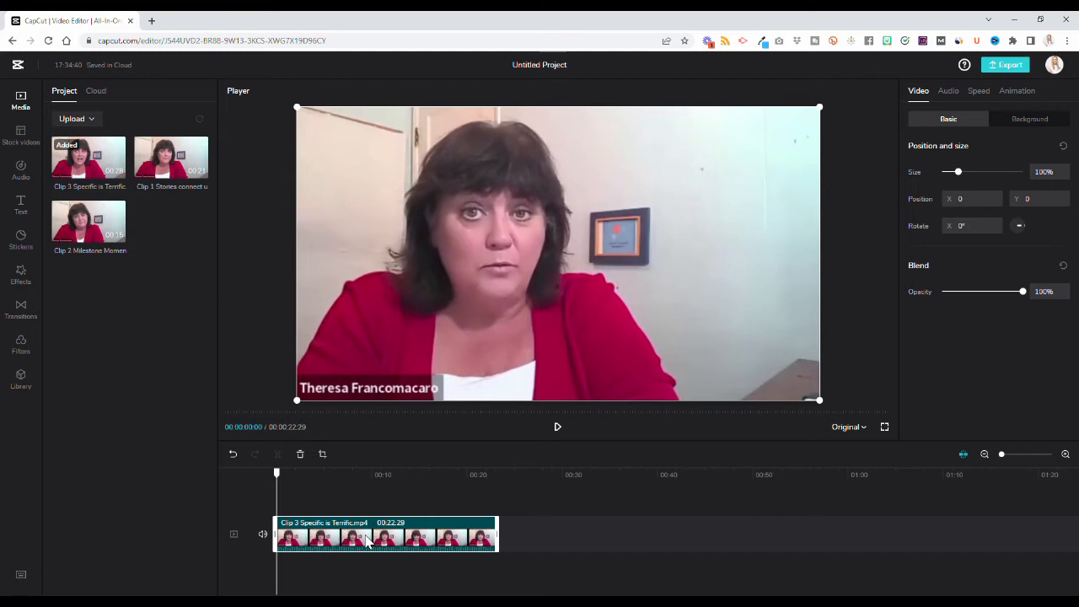
# Step: Split the Clip 3 video at 00:00:11:02 and delete the part after the cut
pyautogui.click(369, 501)
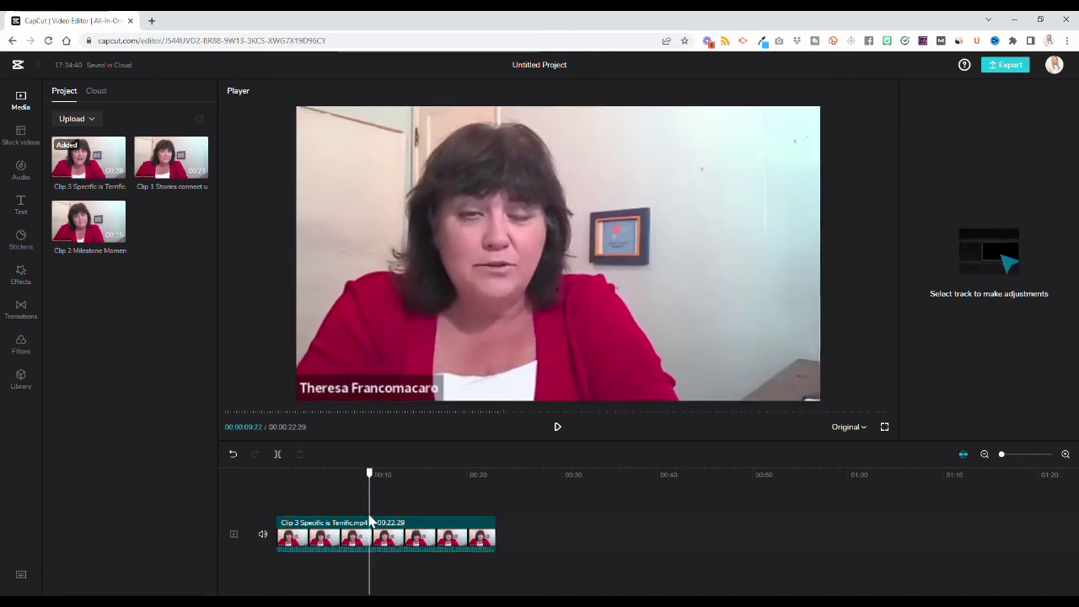
pyautogui.click(343, 546)
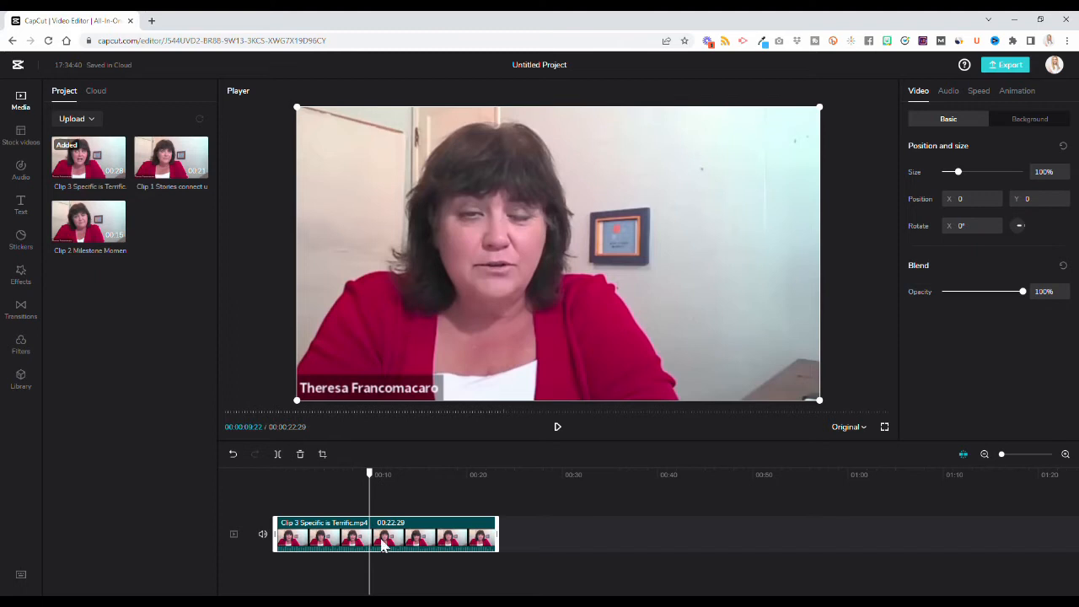
pyautogui.click(280, 455)
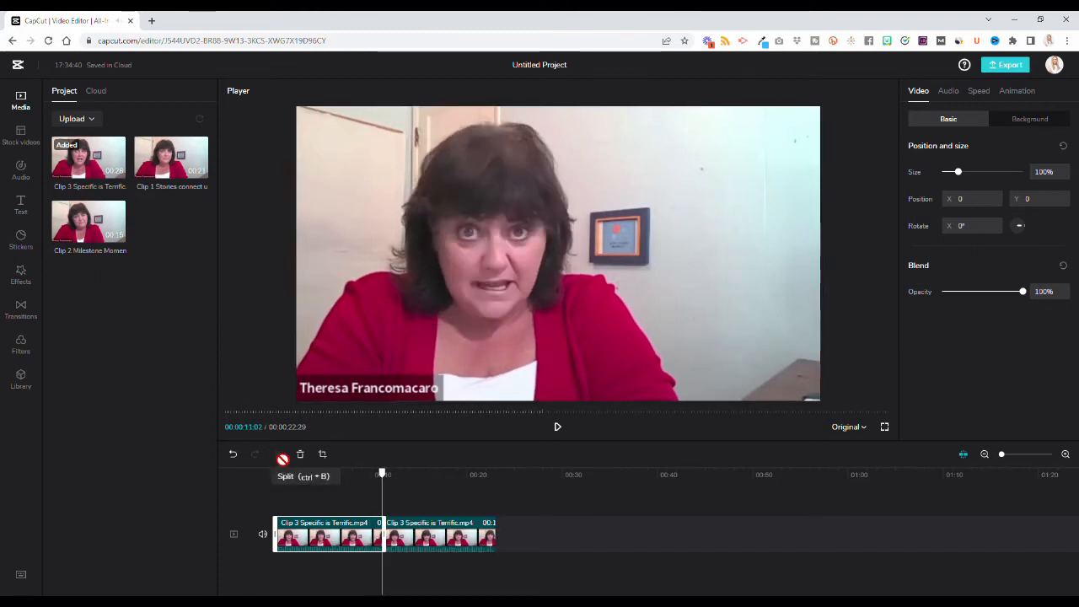
pyautogui.click(404, 524)
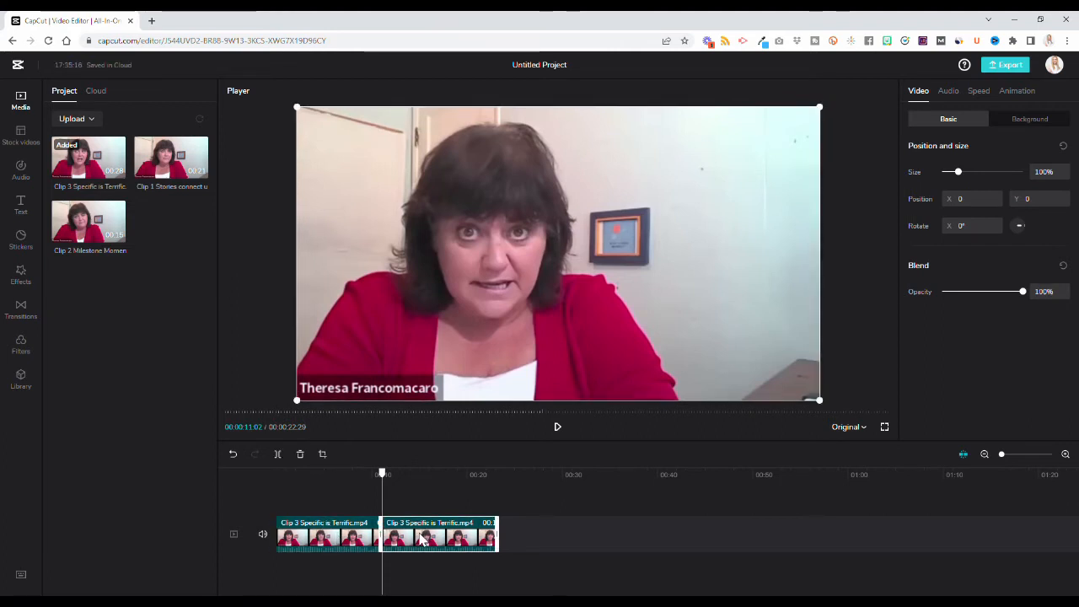
pyautogui.press('Delete')
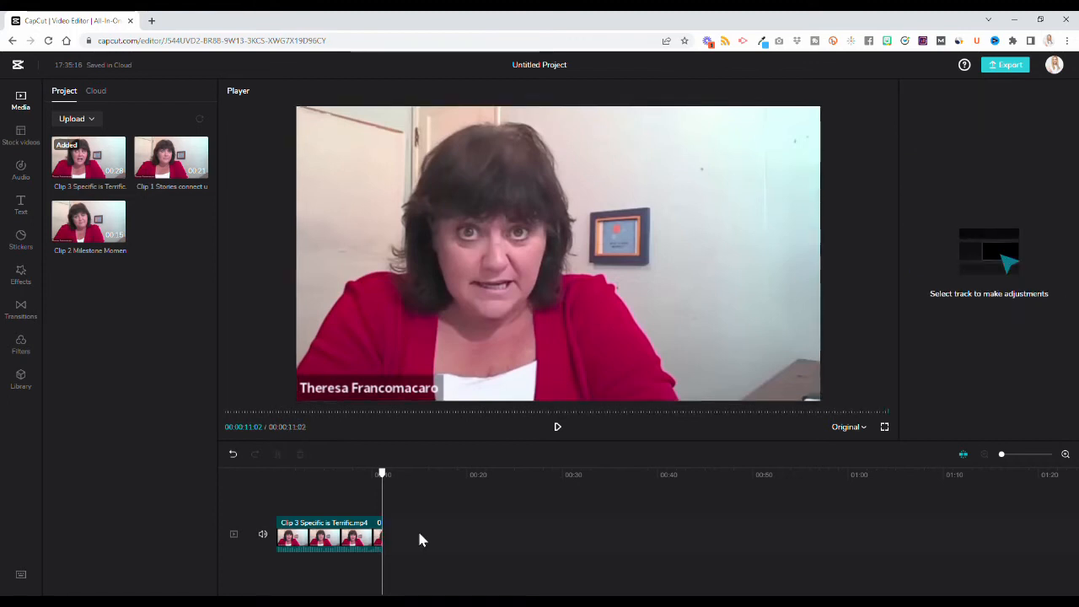
# Step: Split the remaining Clip 3 video at 00:00:07:24 and move its first segment behind the second one
pyautogui.click(350, 476)
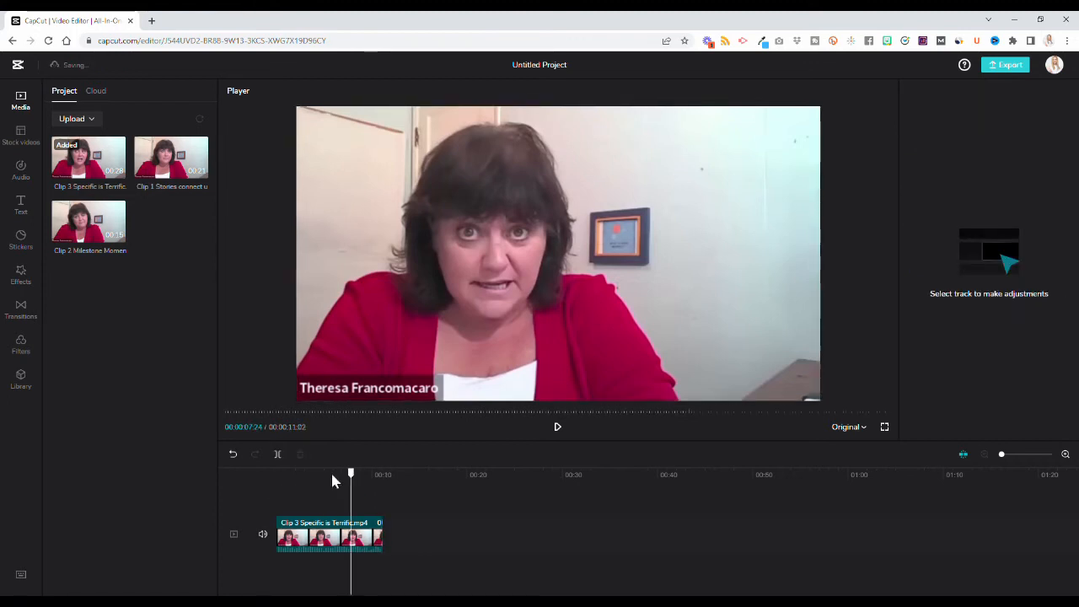
pyautogui.click(278, 454)
pyautogui.click(346, 548)
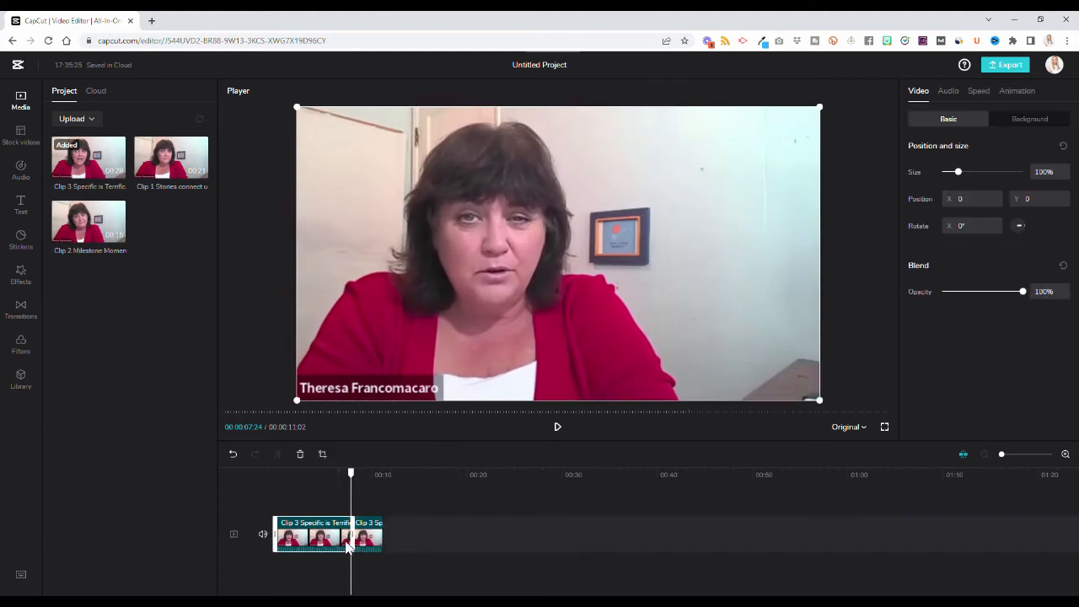
pyautogui.click(365, 537)
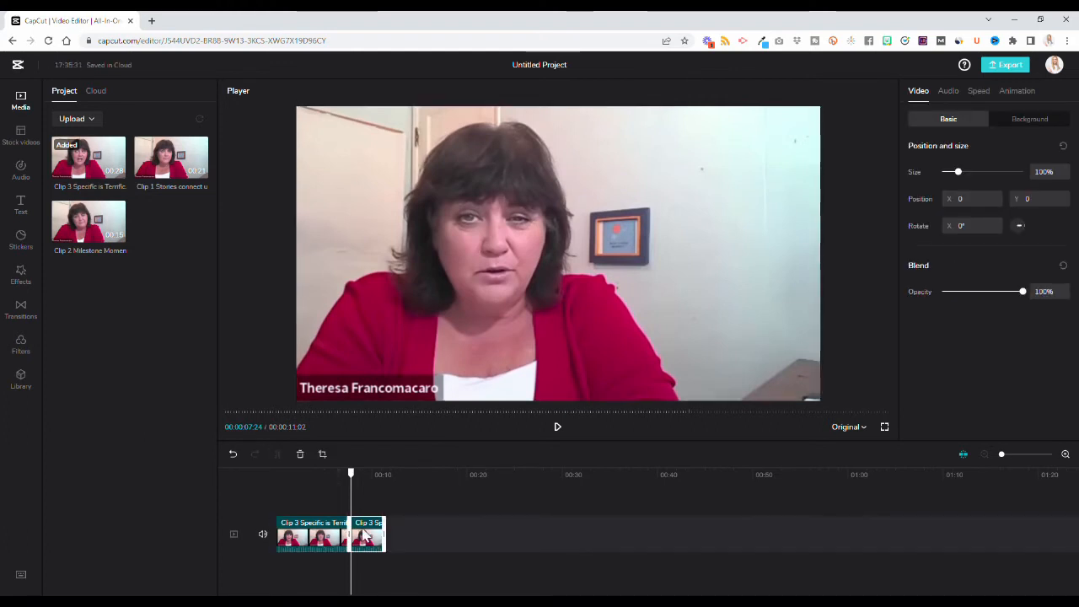
pyautogui.click(332, 540)
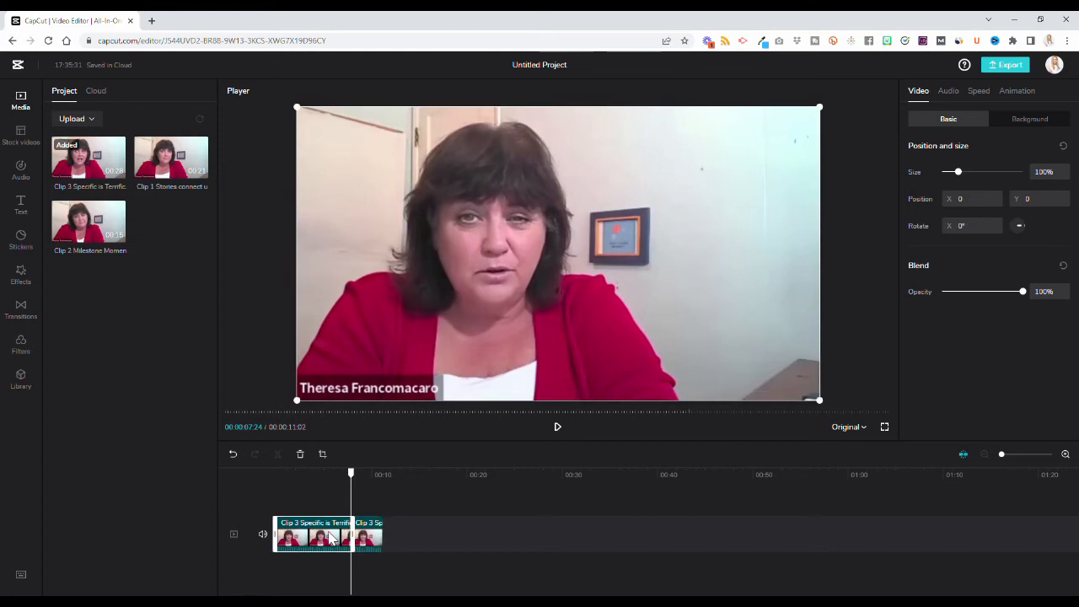
pyautogui.moveTo(332, 539); pyautogui.dragTo(410, 531)
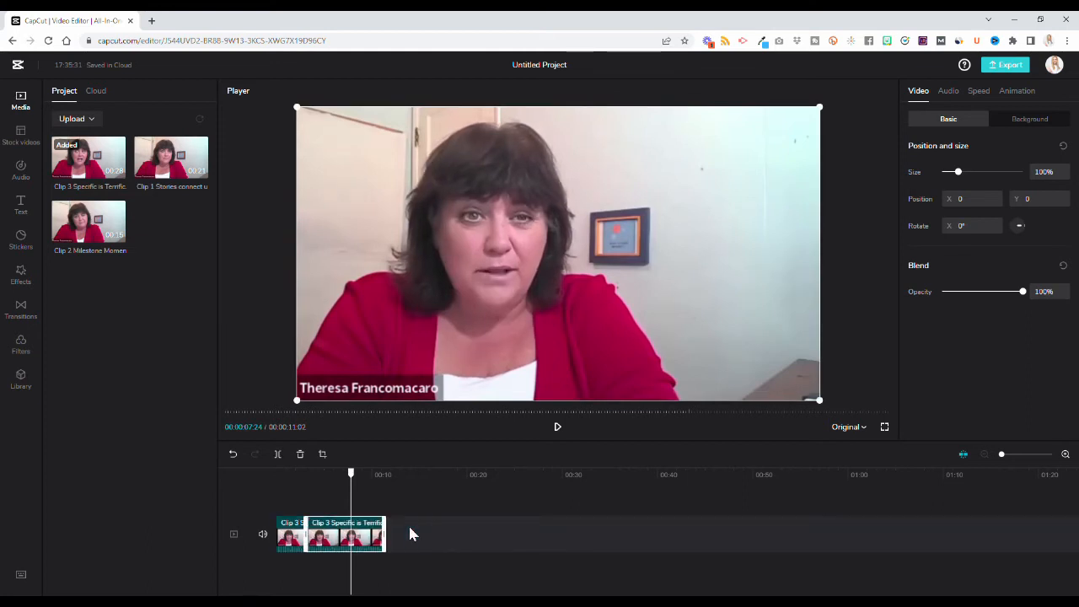
# Step: Add the Clip 1 Stories connect us video to the timeline and place it ahead of the Clip 3 segments
pyautogui.click(402, 496)
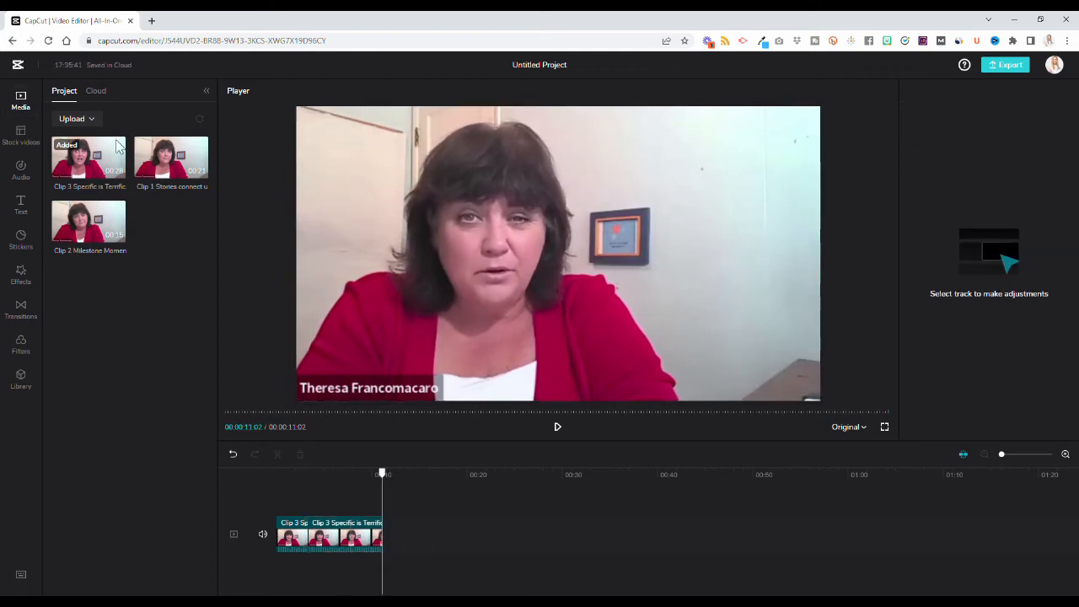
pyautogui.click(200, 173)
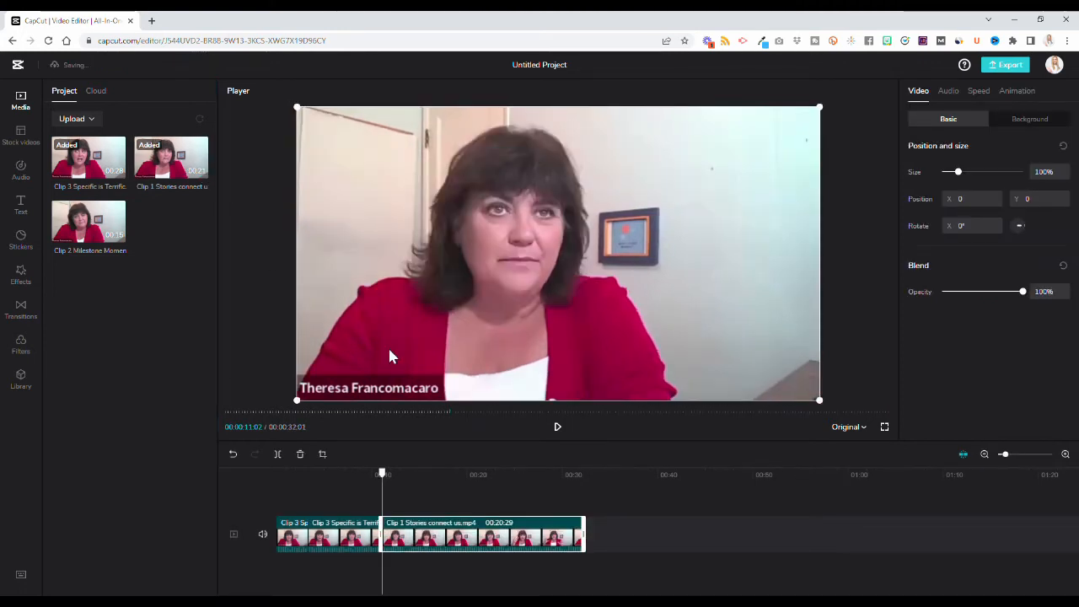
pyautogui.moveTo(469, 538); pyautogui.dragTo(329, 534)
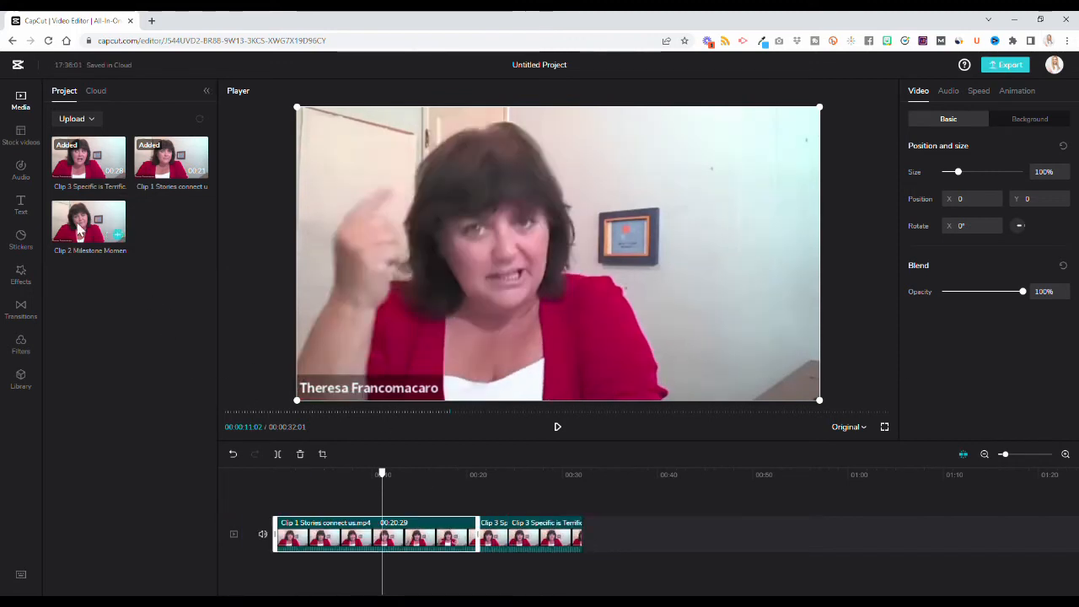
# Step: Open the audio library, mute the original sound of the whole video track, and play the video briefly before and after muting
pyautogui.click(21, 172)
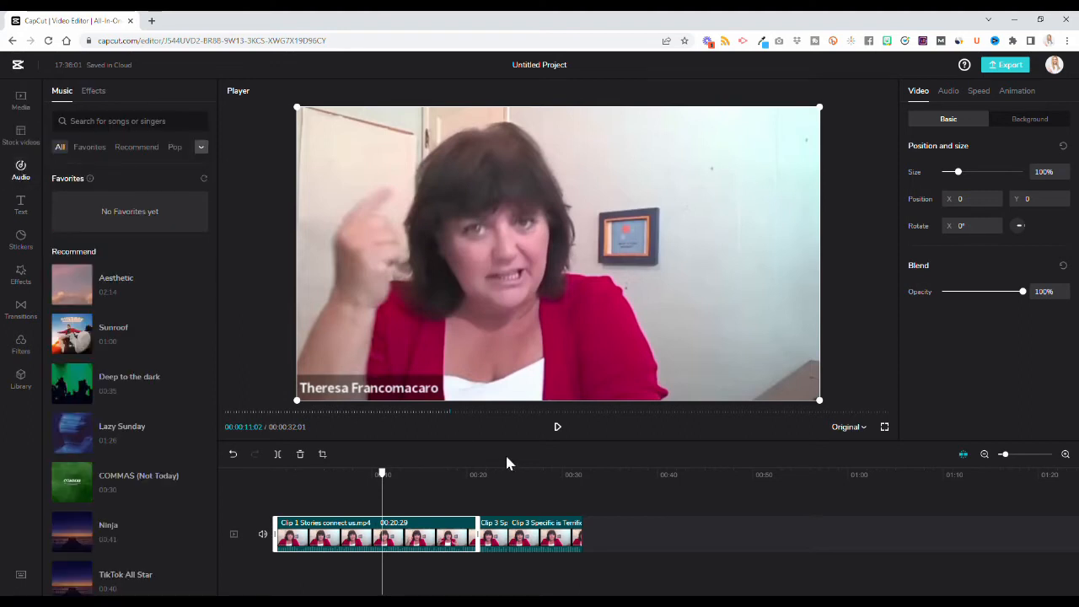
pyautogui.click(557, 428)
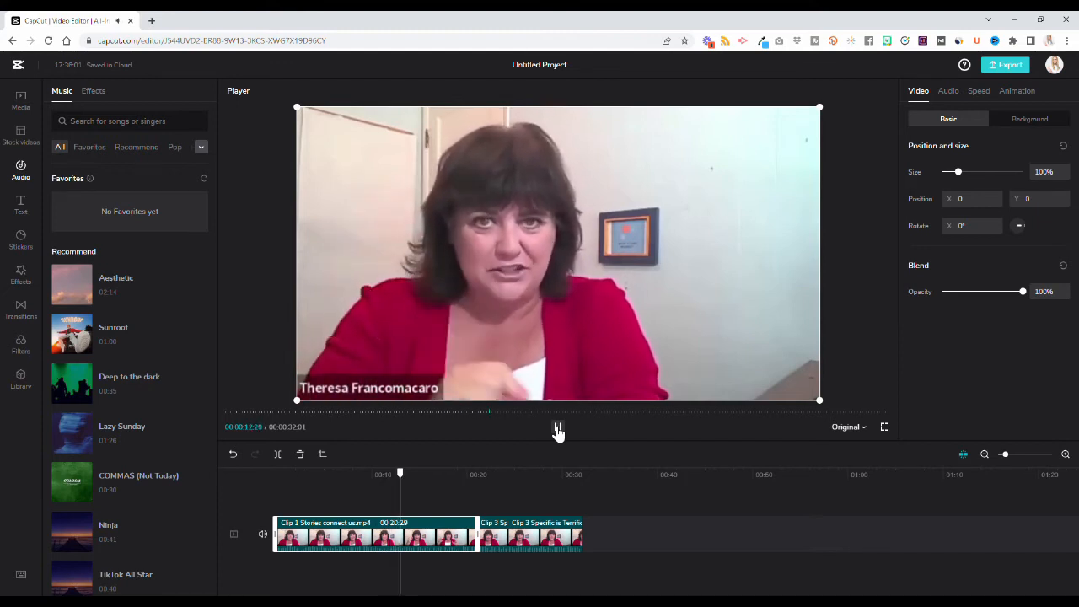
pyautogui.click(557, 428)
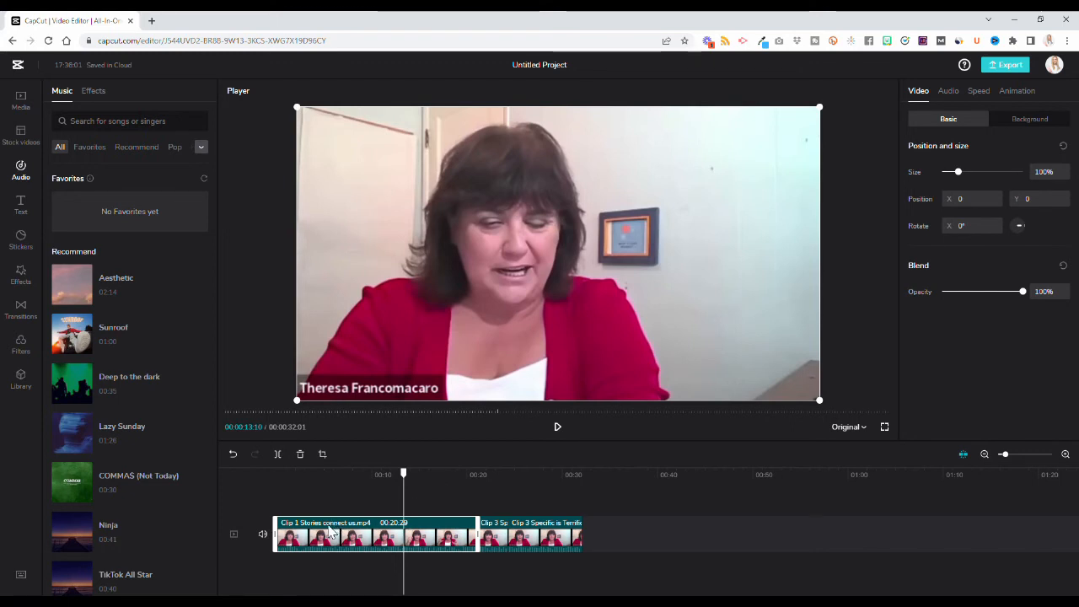
pyautogui.click(263, 536)
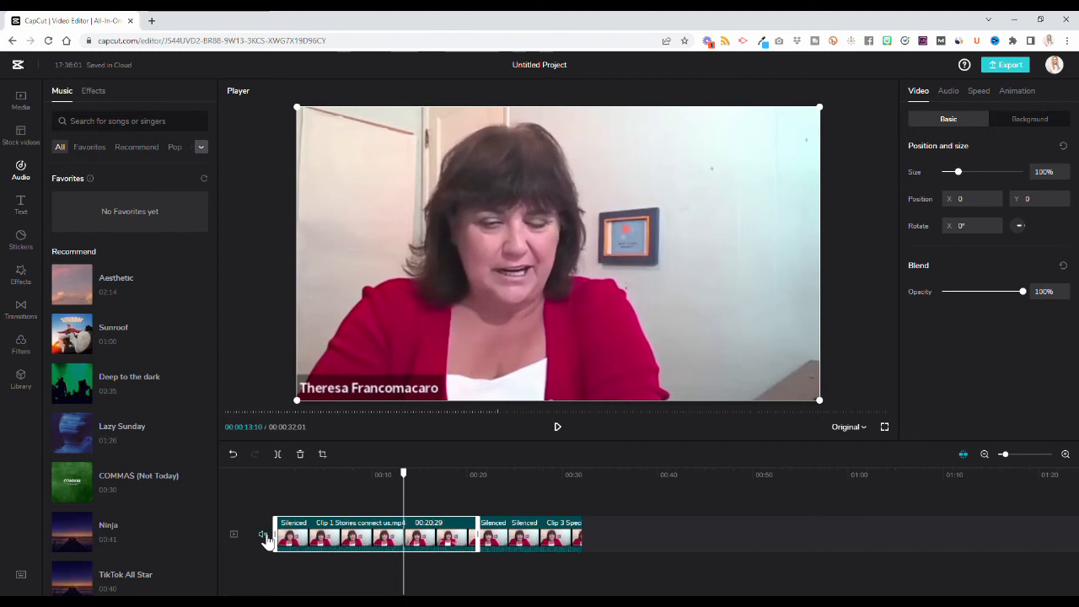
pyautogui.click(559, 428)
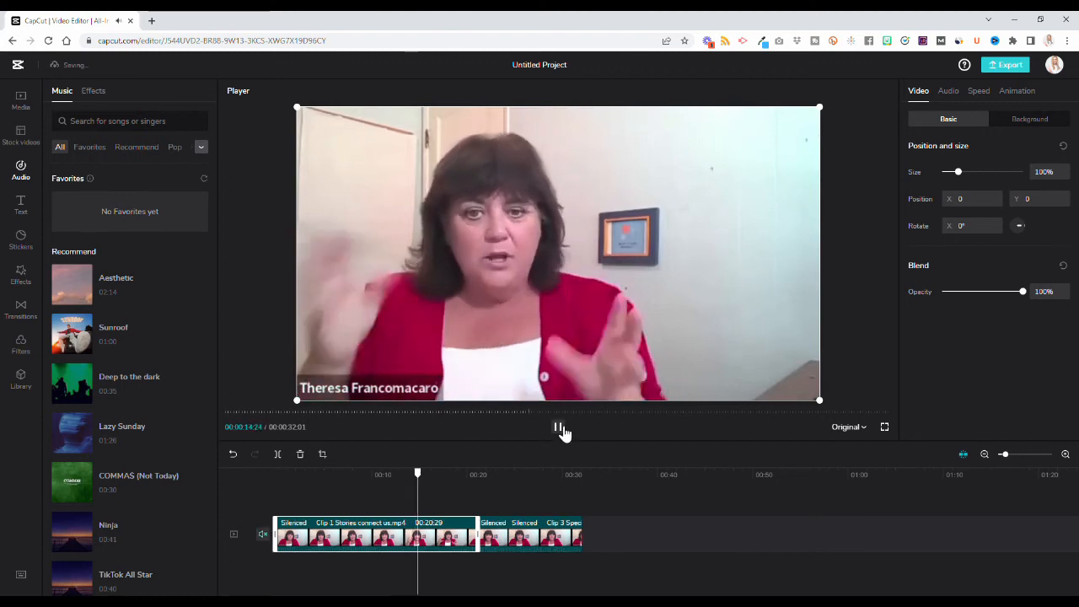
pyautogui.click(559, 429)
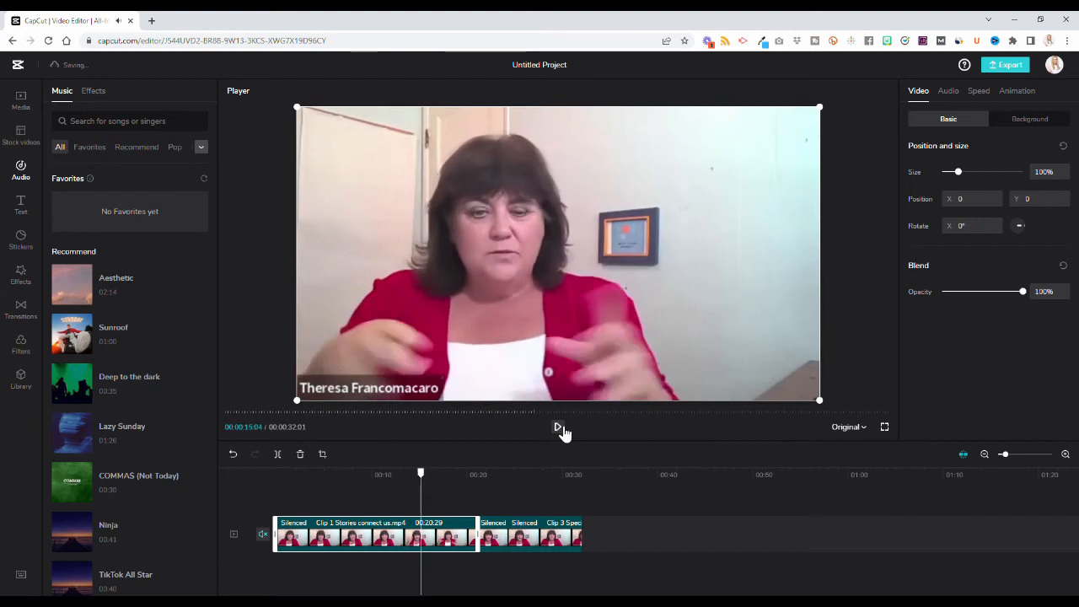
# Step: Preview the Aesthetic song from the recommended music and add it to the timeline at 00:00:15:06
pyautogui.click(73, 288)
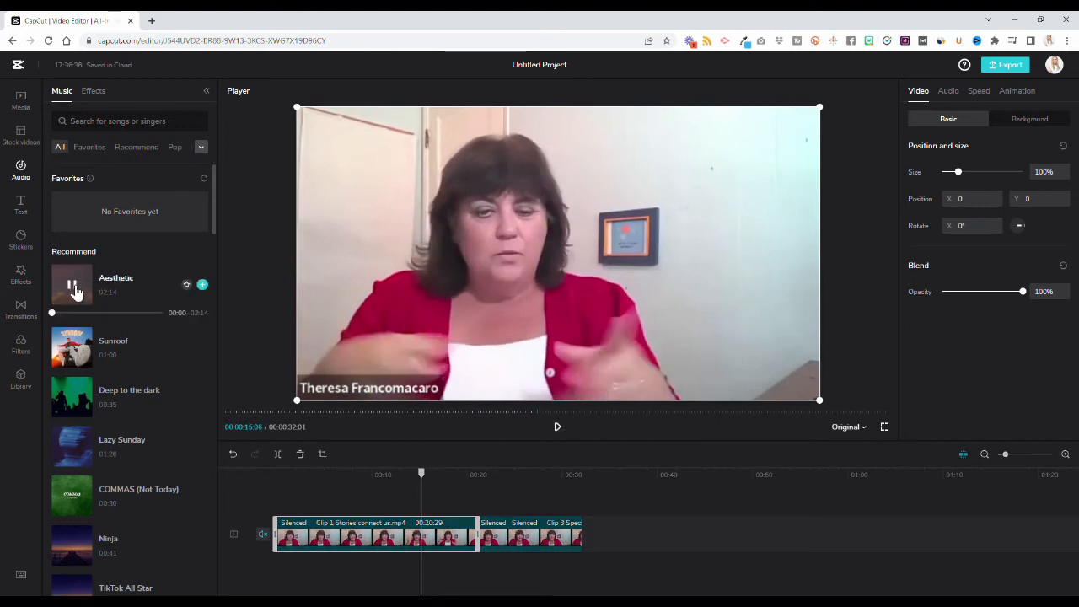
pyautogui.click(73, 288)
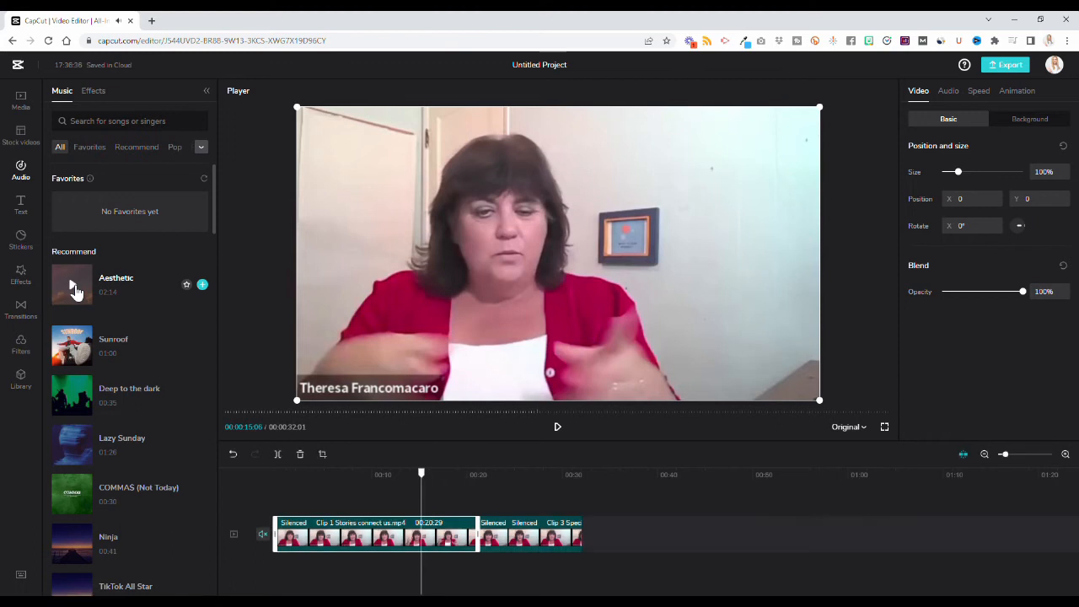
pyautogui.click(203, 286)
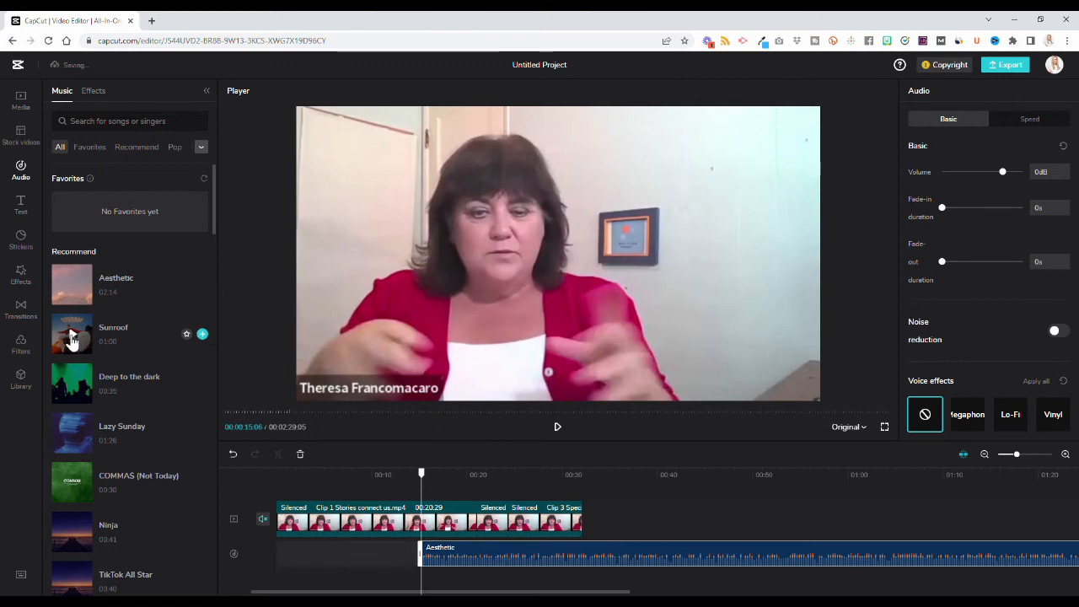
# Step: Add the Sunroof song on a second audio track and move the Aesthetic song to the start of the timeline
pyautogui.moveTo(72, 338); pyautogui.dragTo(304, 586)
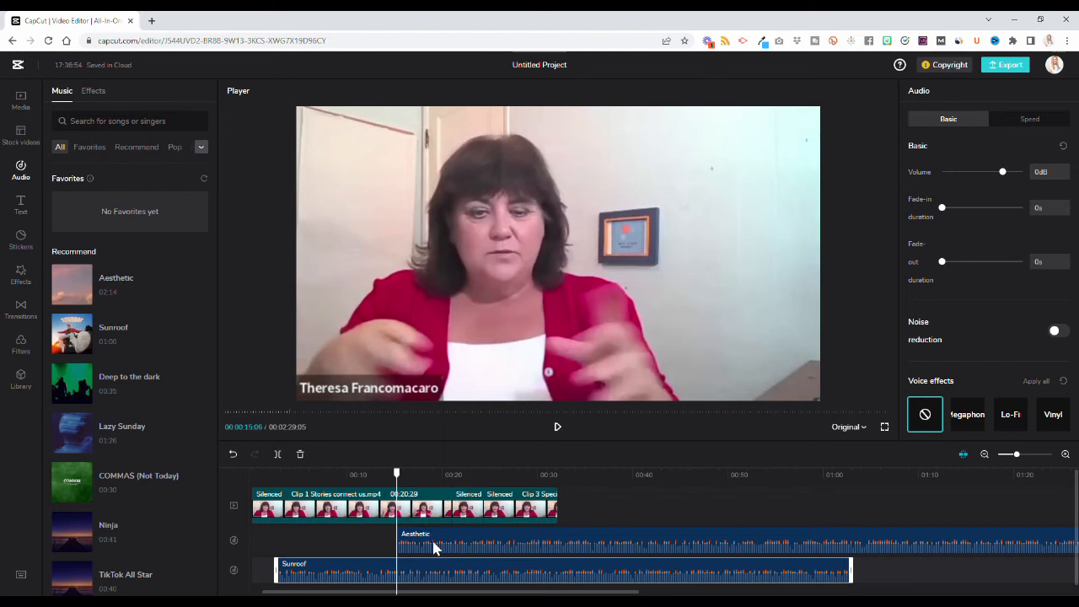
pyautogui.moveTo(434, 548); pyautogui.dragTo(309, 548)
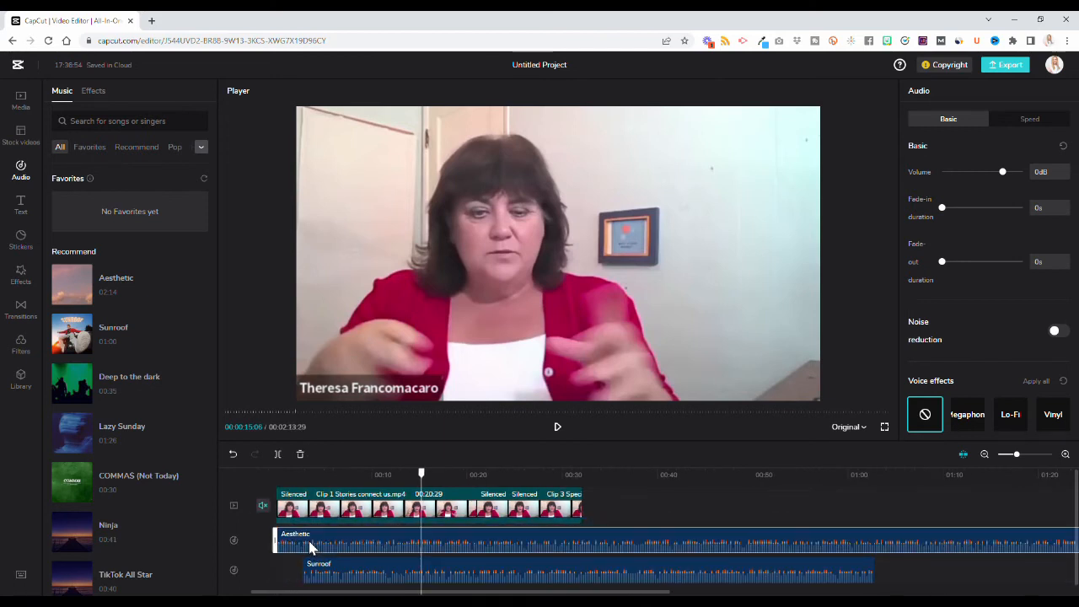
# Step: Bring the playhead to 00:00:32:06 at the end of the video and delete the Sunroof song from the timeline
pyautogui.click(579, 475)
pyautogui.click(558, 432)
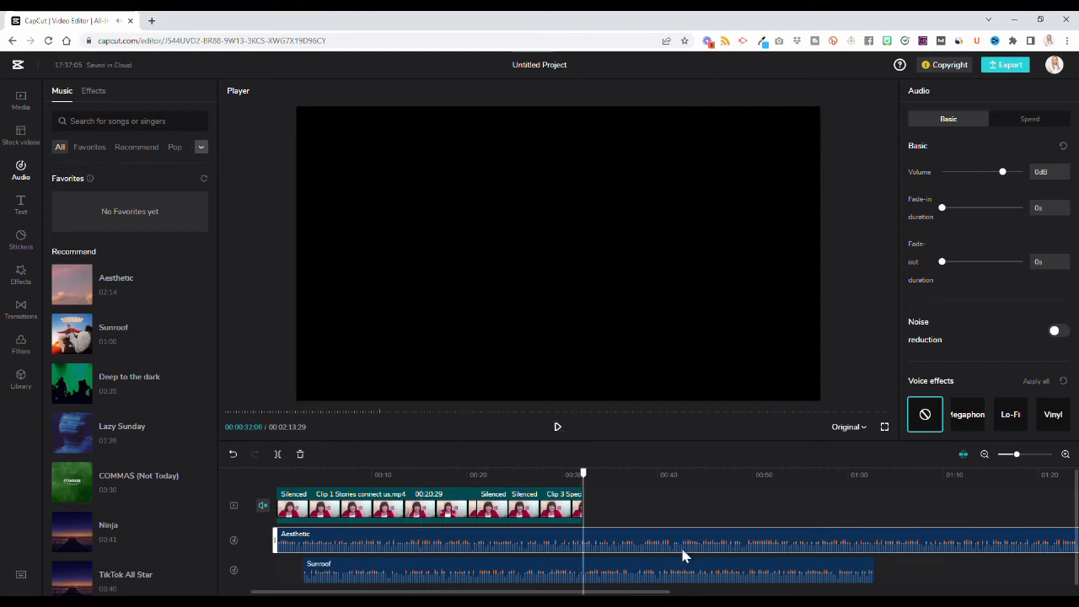
pyautogui.click(674, 573)
pyautogui.moveTo(669, 575); pyautogui.dragTo(385, 474)
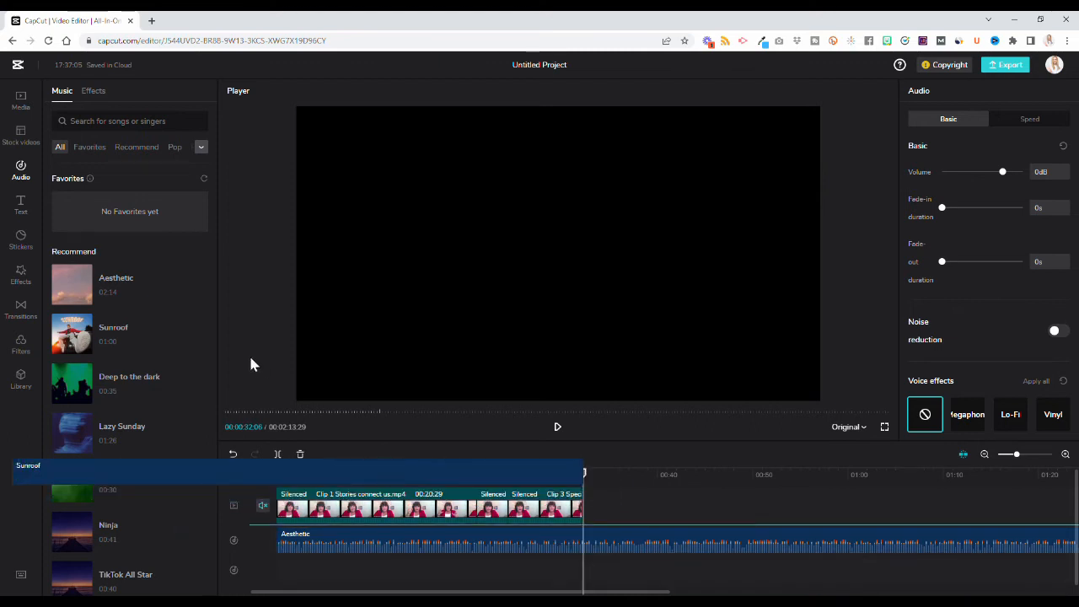
pyautogui.moveTo(250, 364); pyautogui.dragTo(421, 577)
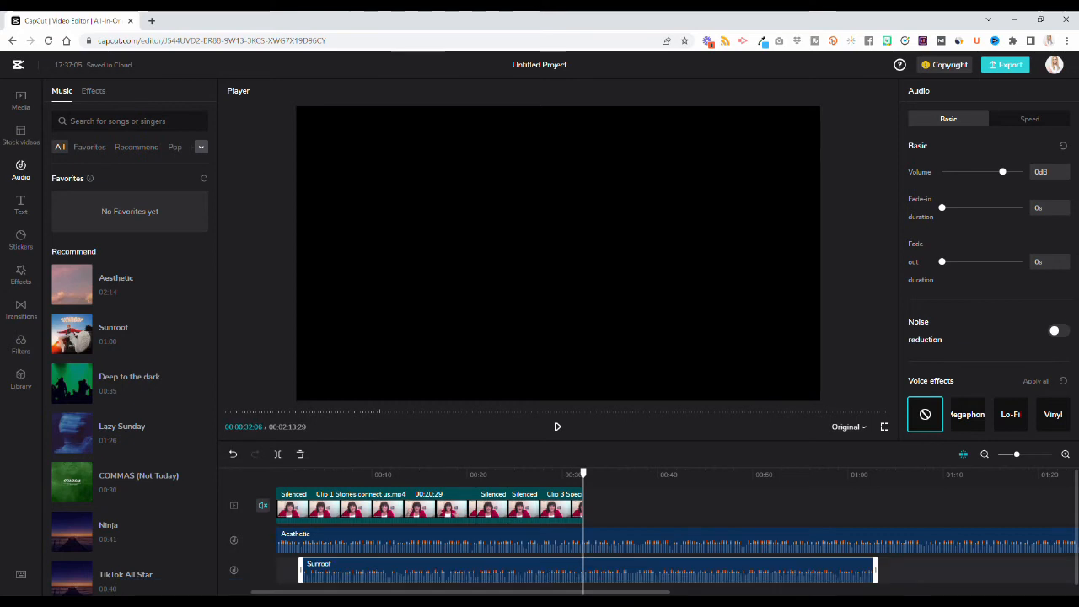
pyautogui.press('Delete')
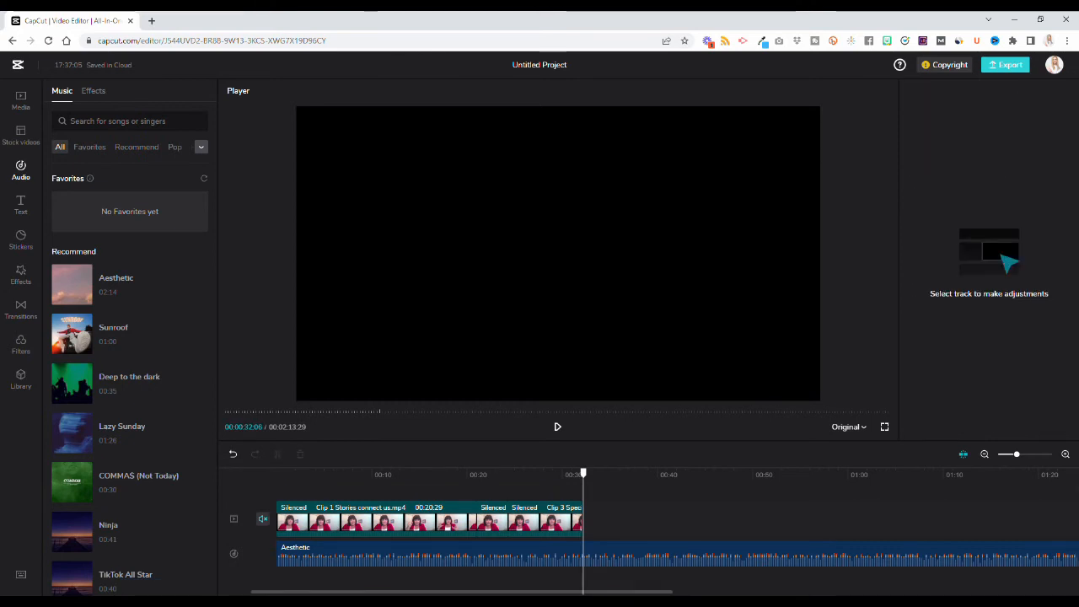
# Step: Split the Aesthetic song at 00:00:32:06 and delete the part that extends past the end of the video
pyautogui.click(620, 557)
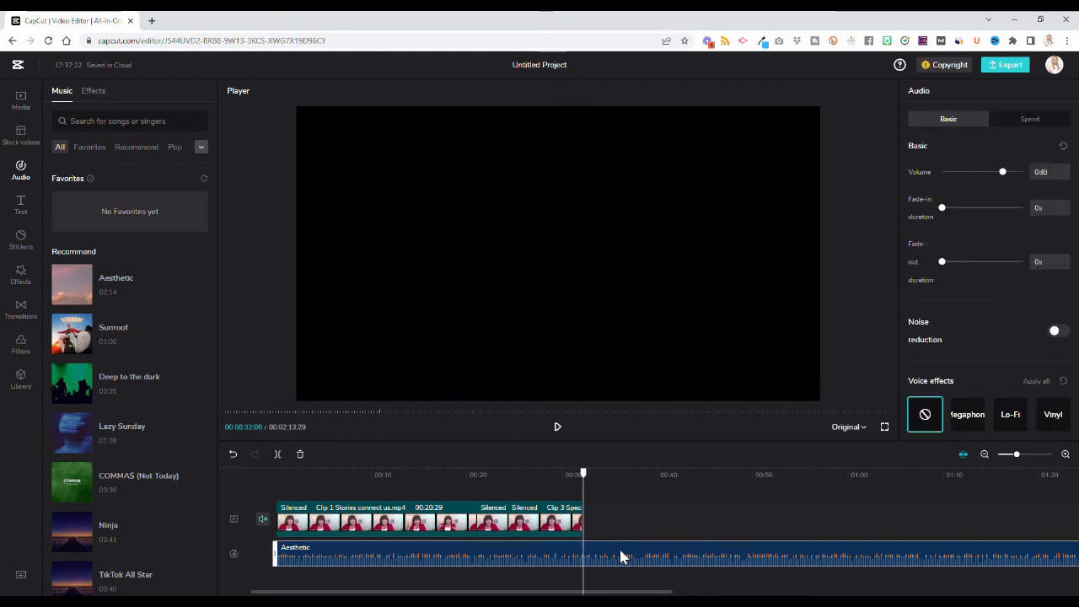
pyautogui.click(287, 464)
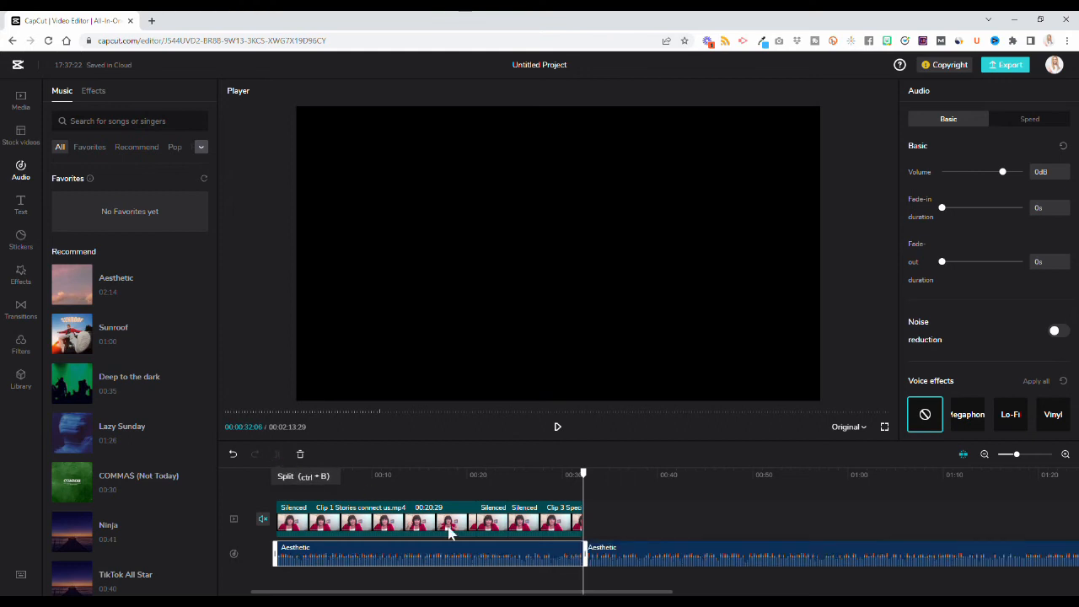
pyautogui.click(630, 557)
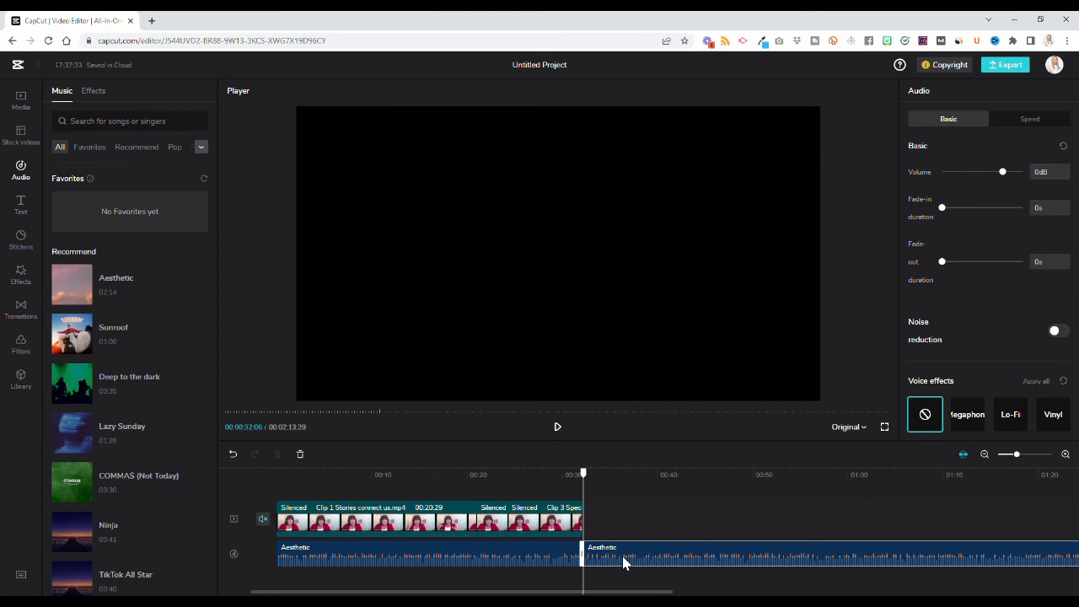
pyautogui.press('Delete')
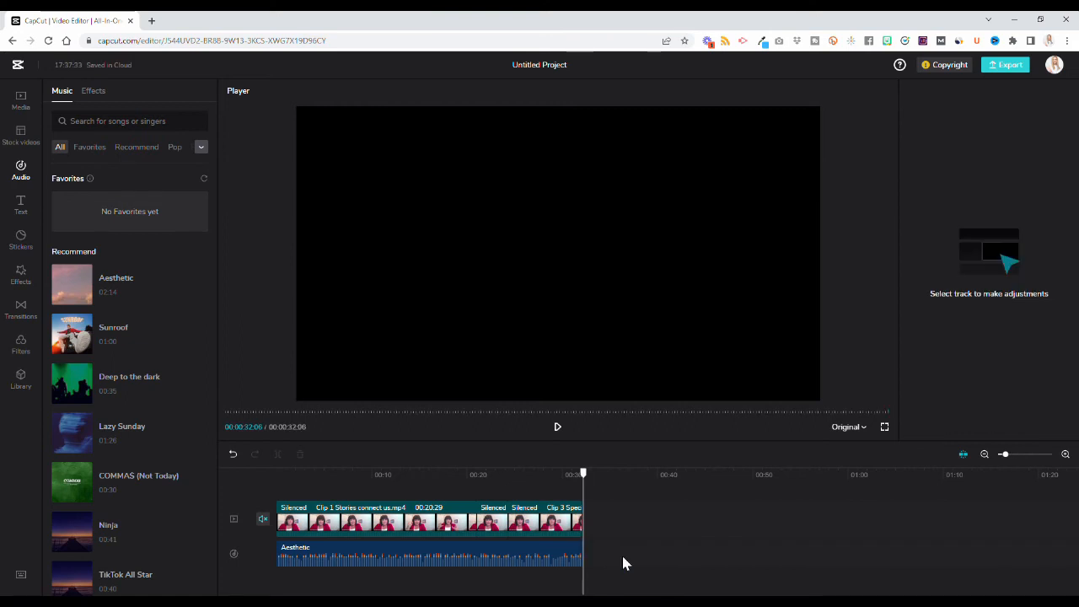
# Step: Lower the Aesthetic song's volume to -36.1 dB, playing a short part of the video before and after the change
pyautogui.click(499, 554)
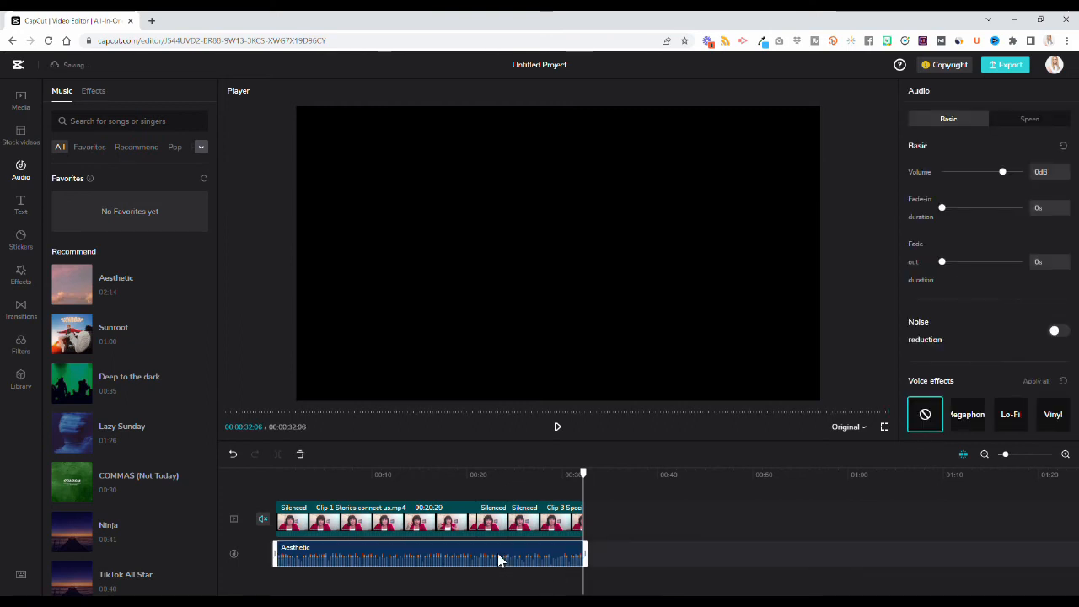
pyautogui.click(405, 477)
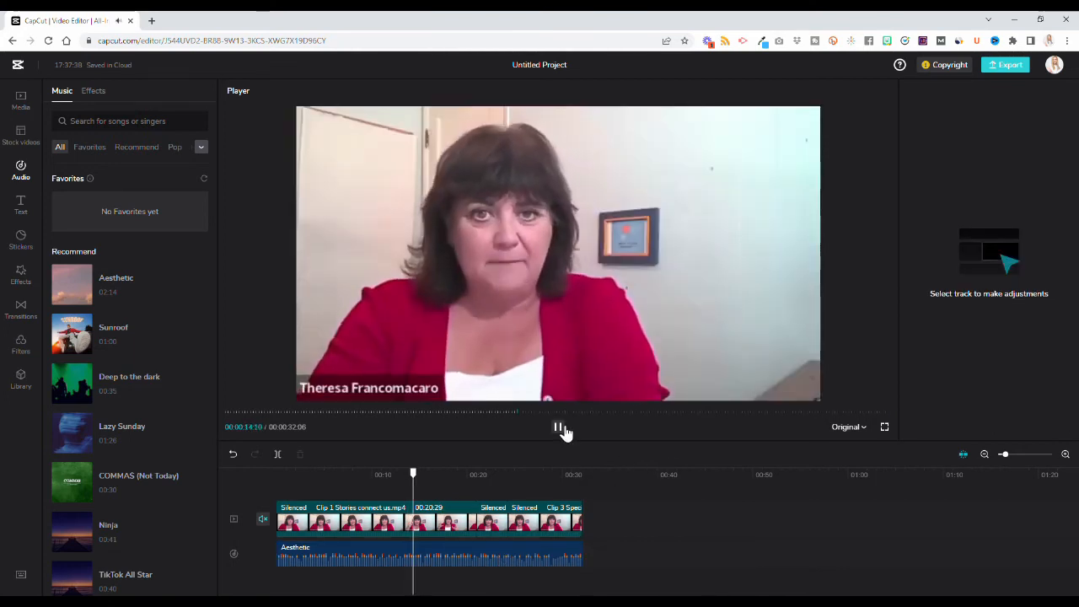
pyautogui.click(560, 429)
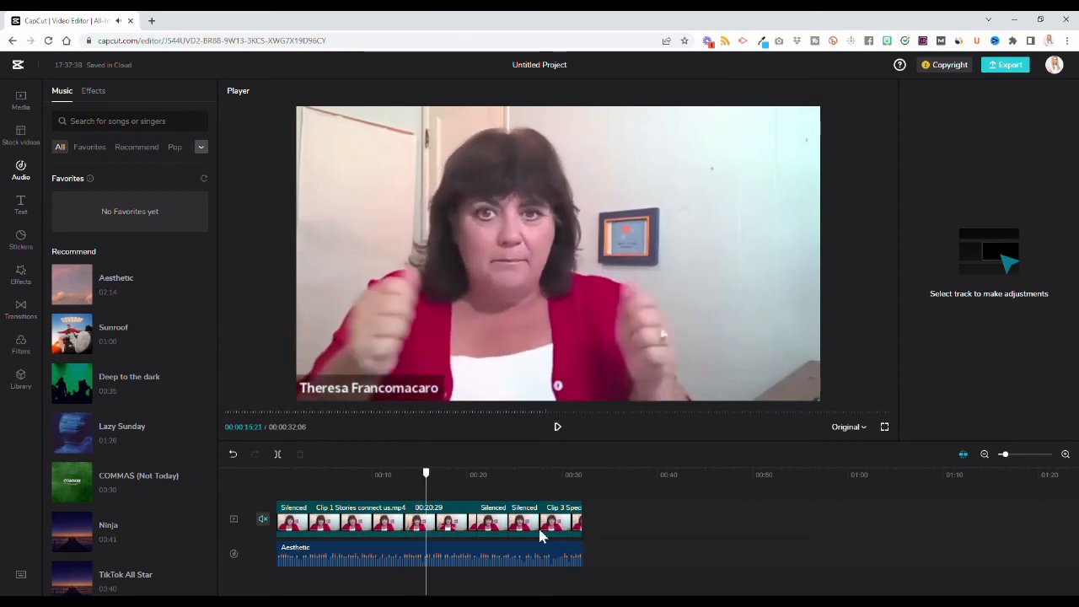
pyautogui.click(533, 560)
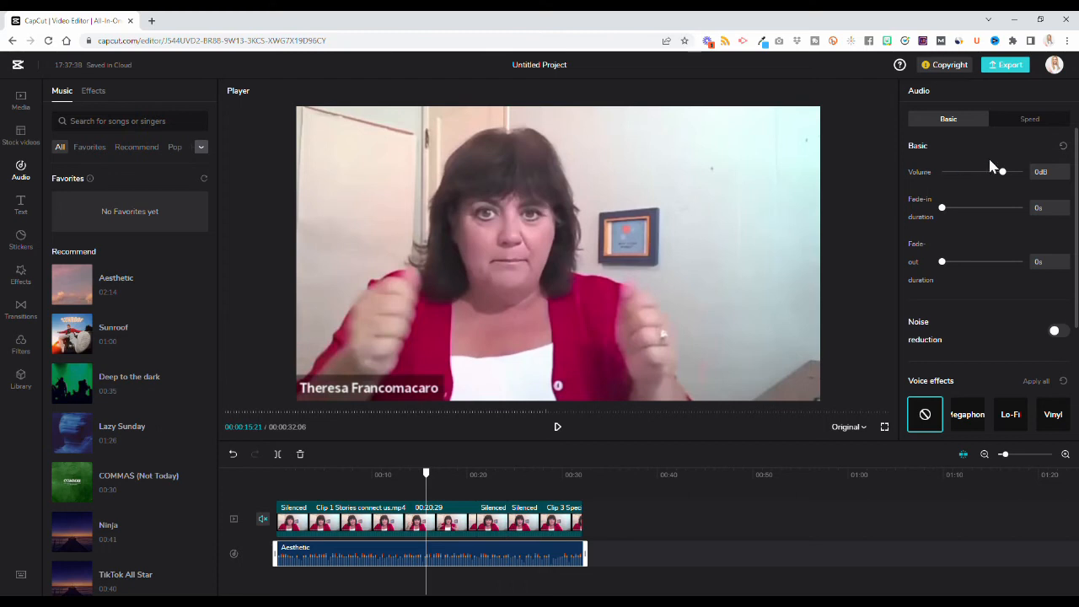
pyautogui.moveTo(1004, 172)
pyautogui.moveTo(1004, 172); pyautogui.dragTo(966, 173)
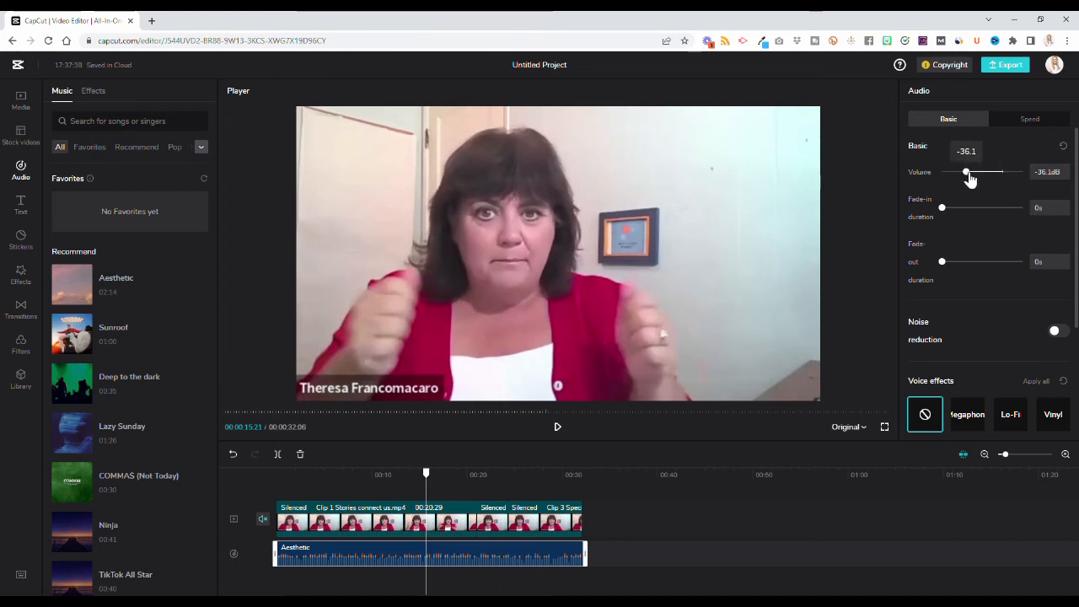
pyautogui.click(561, 428)
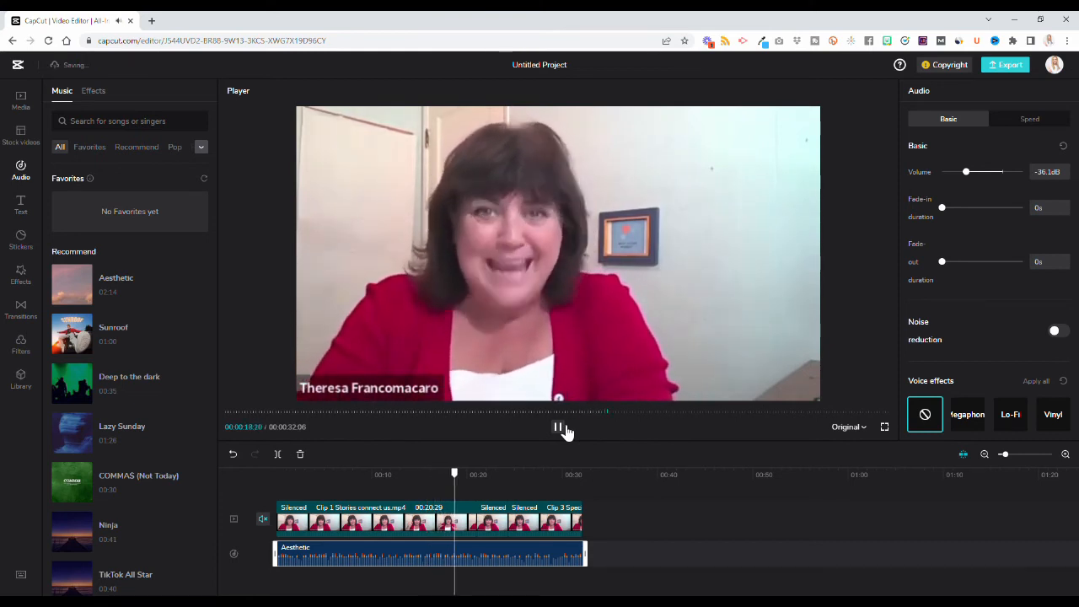
pyautogui.click(563, 430)
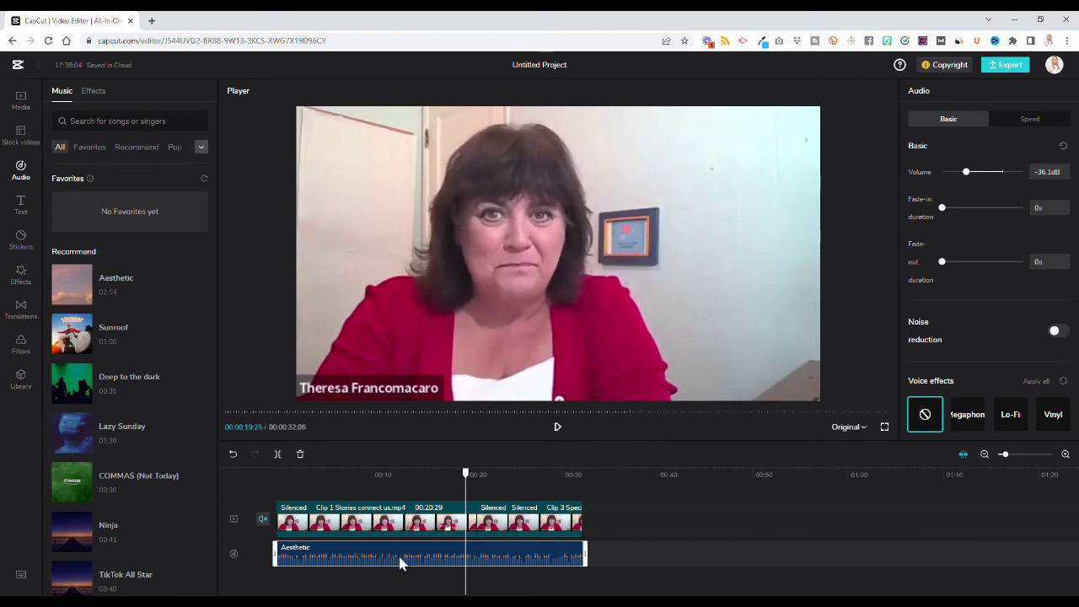
# Step: Split the Aesthetic song at 00:00:19:25 and 00:00:07:04, and select the resulting segments in turn
pyautogui.click(278, 456)
pyautogui.click(344, 475)
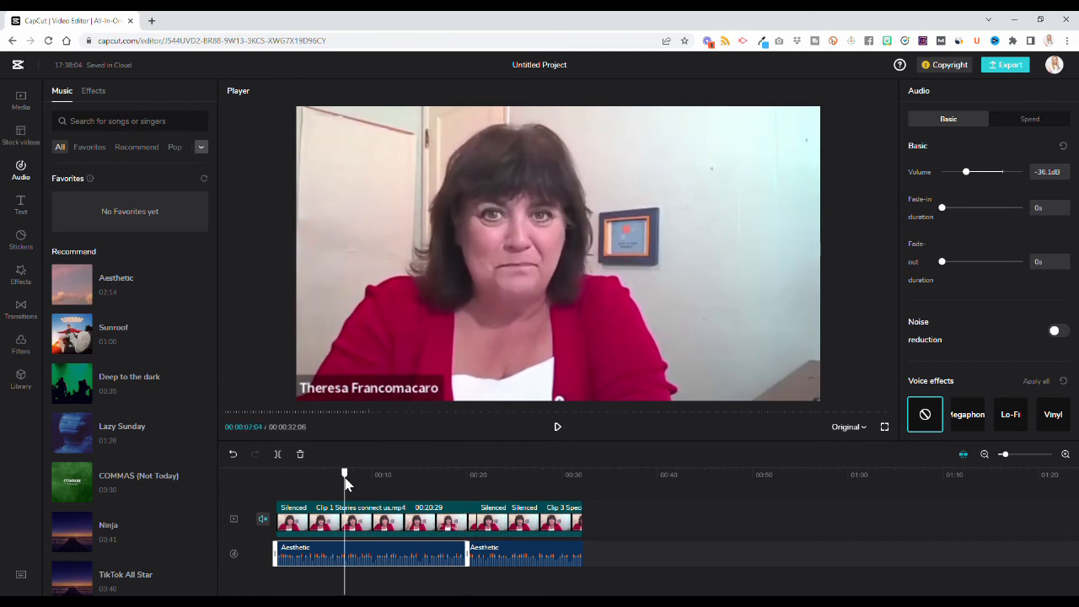
pyautogui.click(279, 455)
pyautogui.click(519, 557)
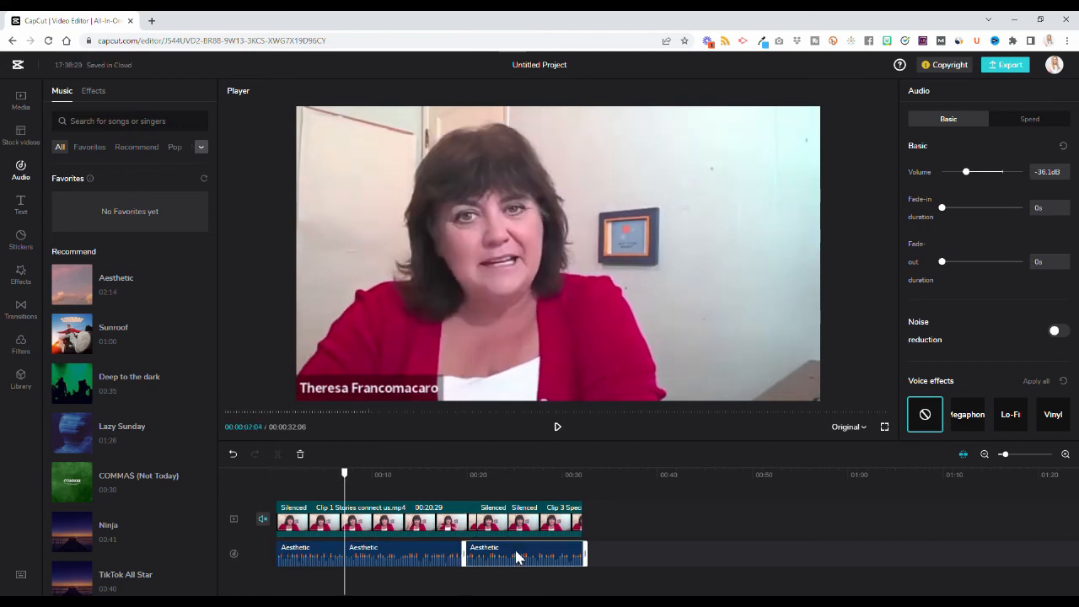
pyautogui.click(434, 560)
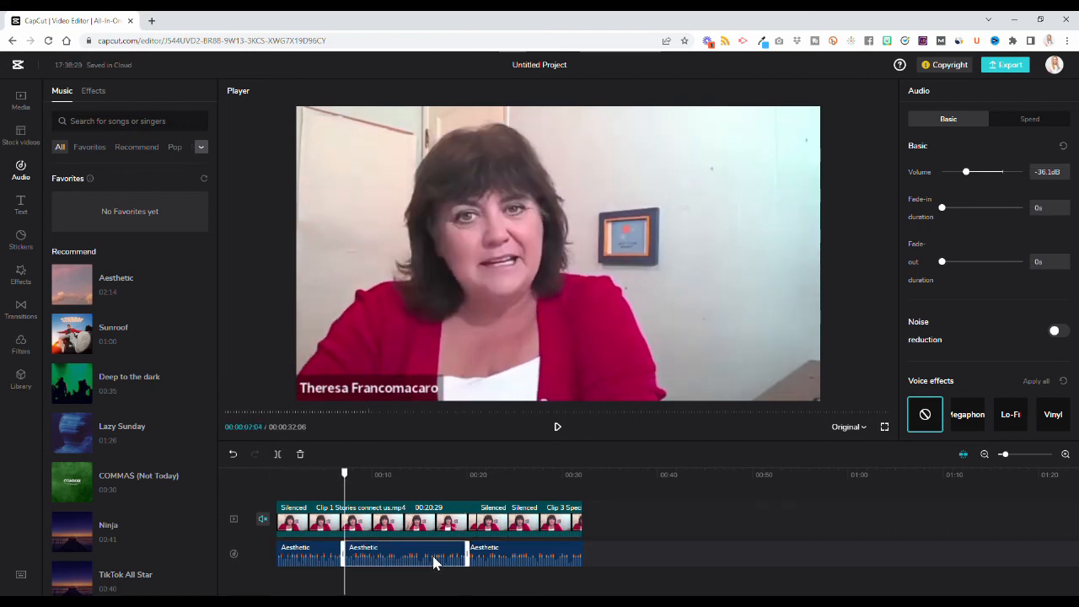
pyautogui.click(315, 560)
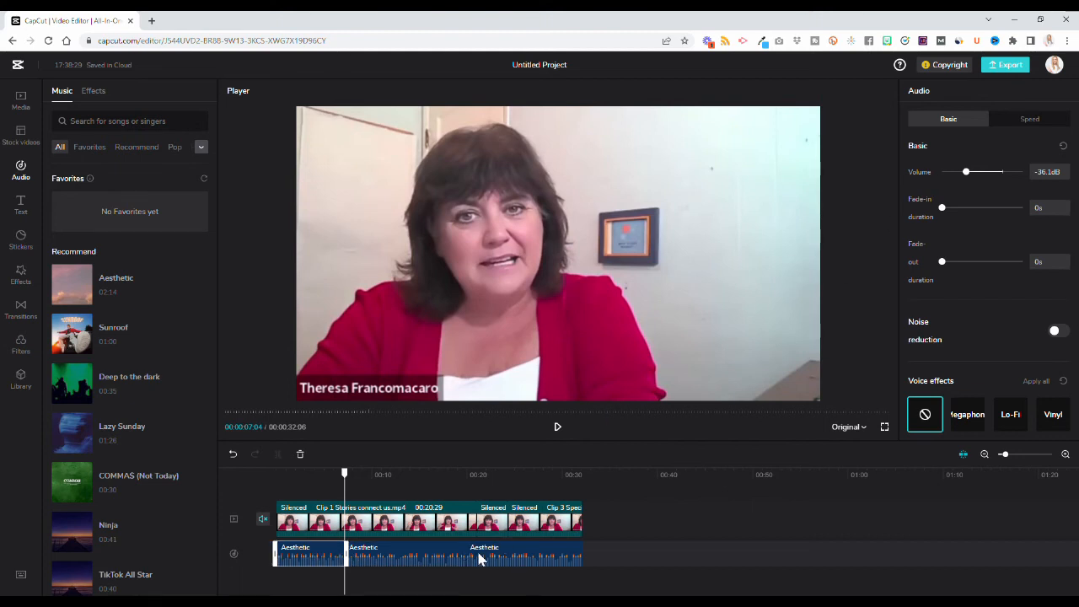
pyautogui.click(447, 563)
pyautogui.click(513, 560)
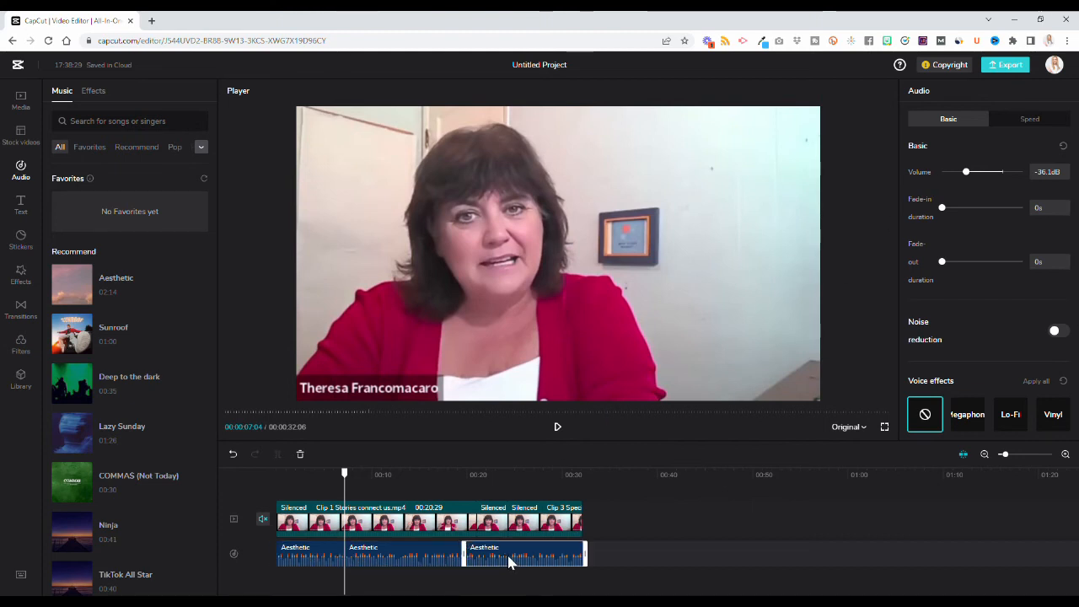
# Step: Set the middle Aesthetic segment's volume to -11.1 dB and place the playhead at 00:00:05:29, just before that segment
pyautogui.click(426, 562)
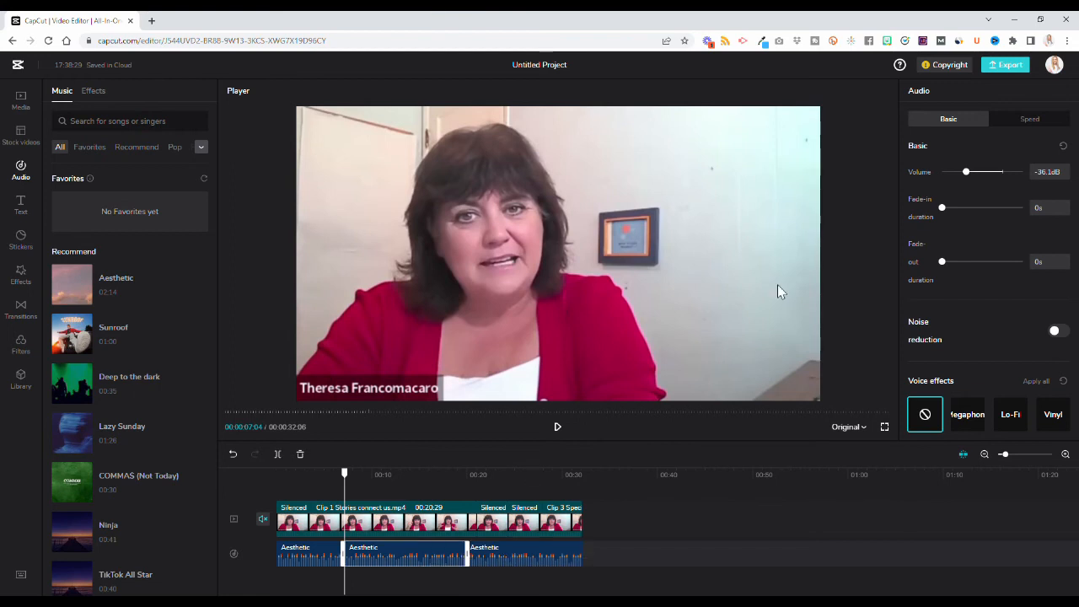
pyautogui.click(963, 172)
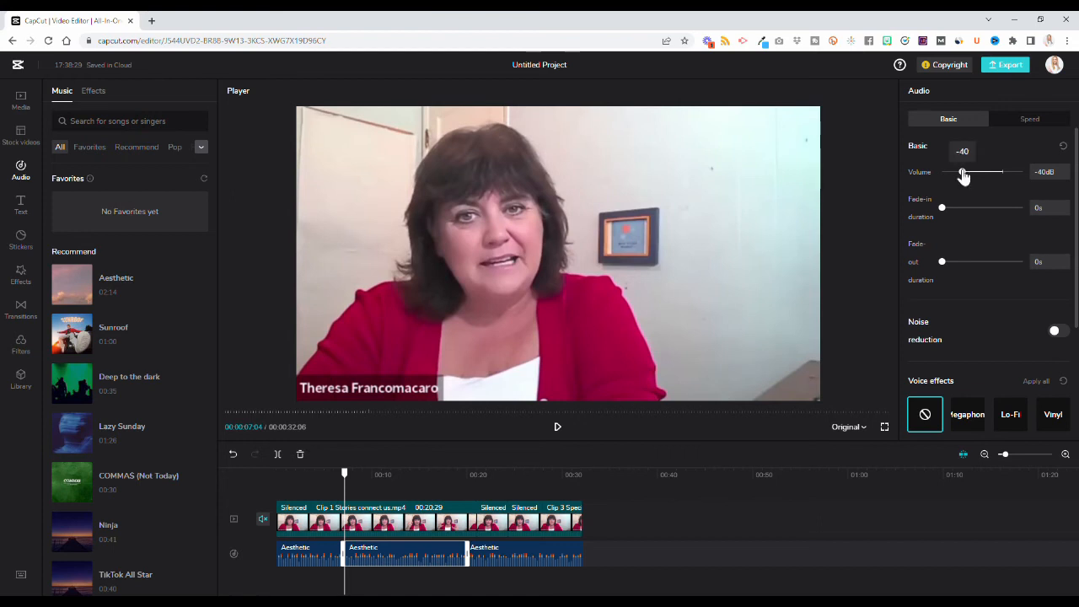
pyautogui.moveTo(970, 179)
pyautogui.moveTo(970, 179); pyautogui.dragTo(999, 178)
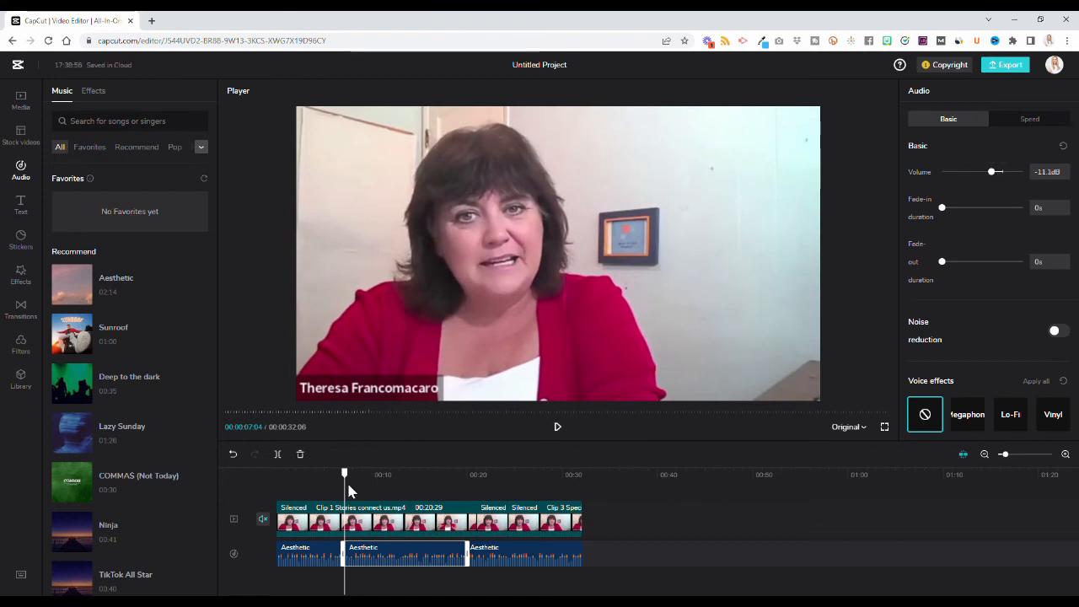
pyautogui.click(335, 478)
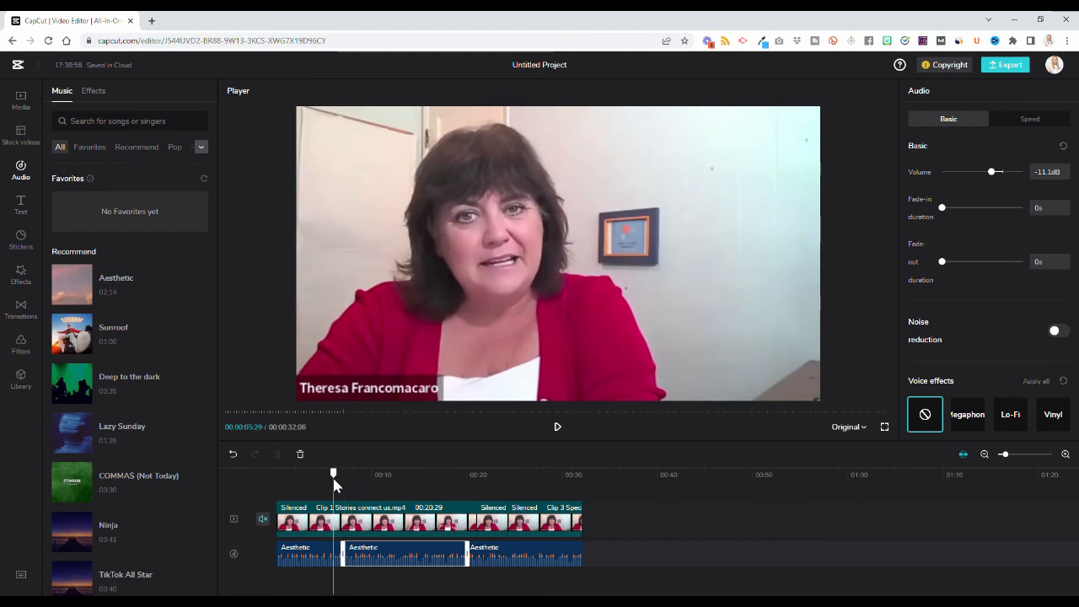
# Step: Set the first Aesthetic segment's volume to -26.1 dB, playing the transition into the middle segment before and after the change
pyautogui.click(558, 427)
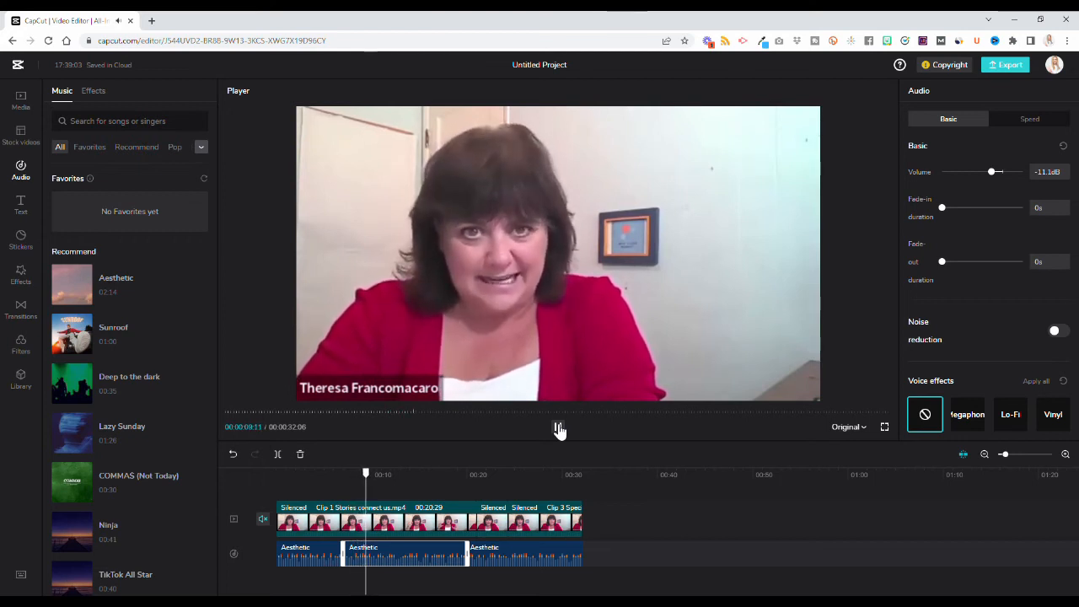
pyautogui.click(557, 427)
pyautogui.click(319, 553)
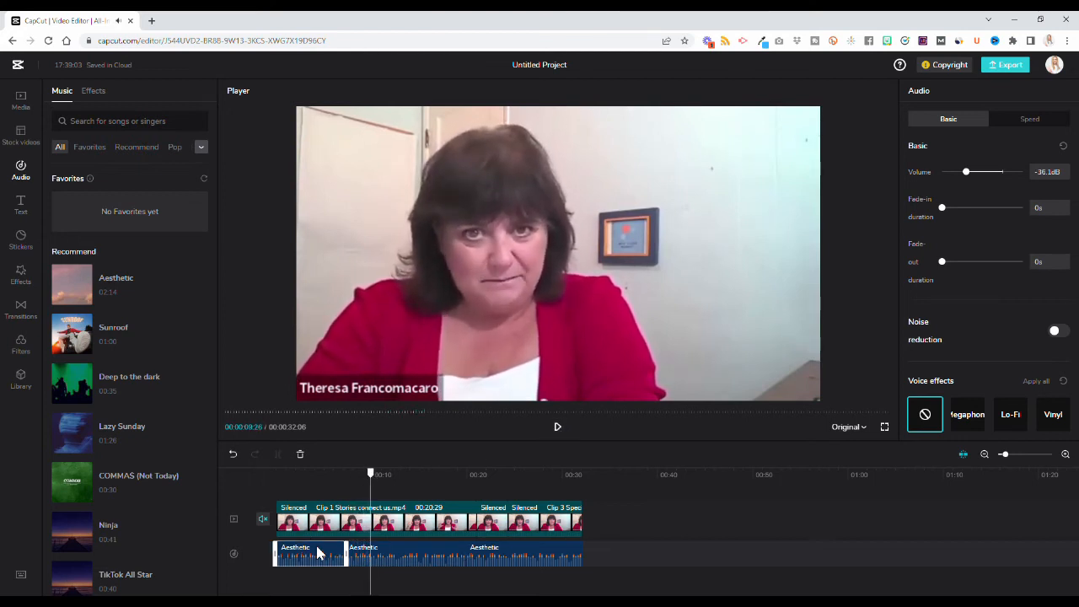
pyautogui.moveTo(969, 174); pyautogui.dragTo(980, 177)
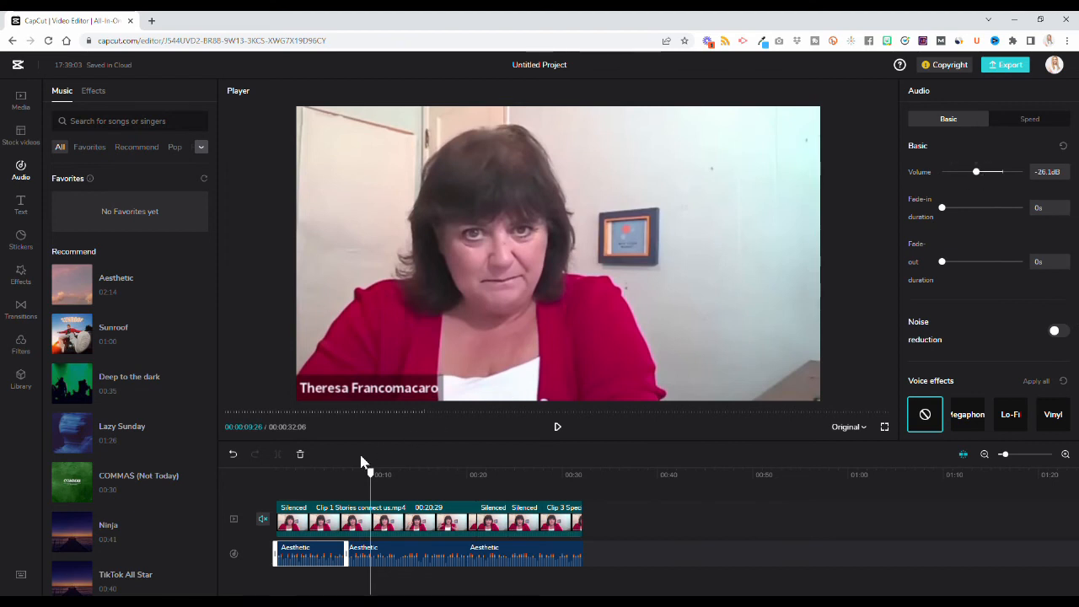
pyautogui.click(329, 480)
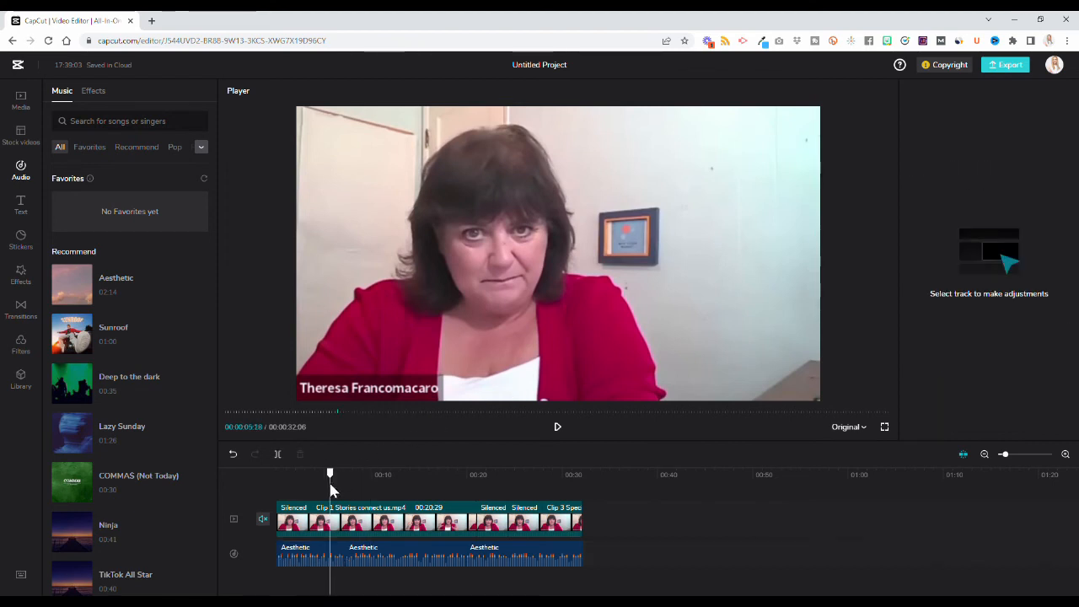
pyautogui.click(560, 430)
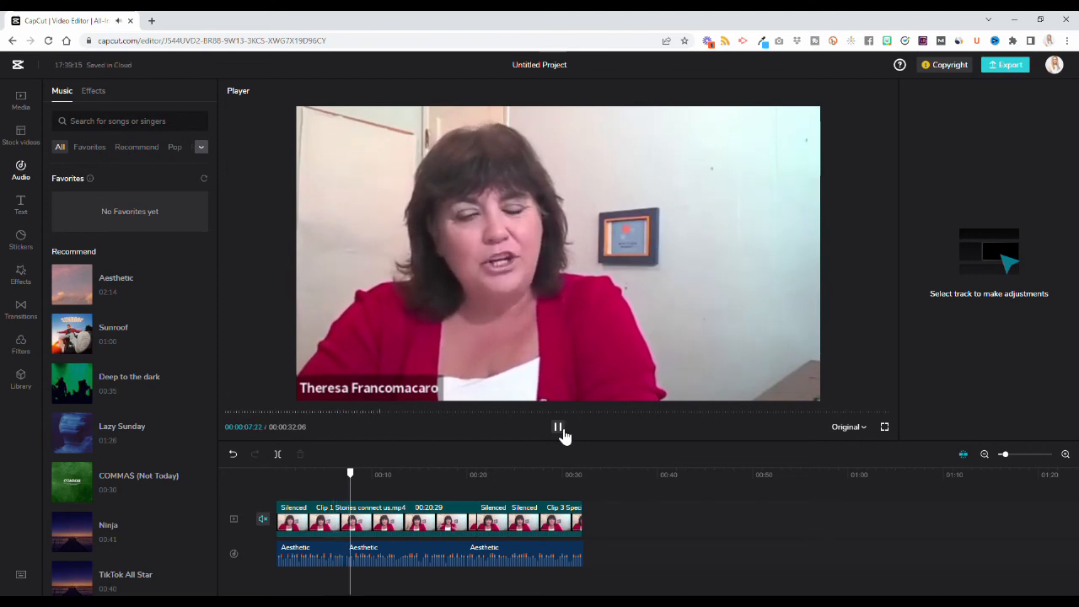
pyautogui.click(562, 434)
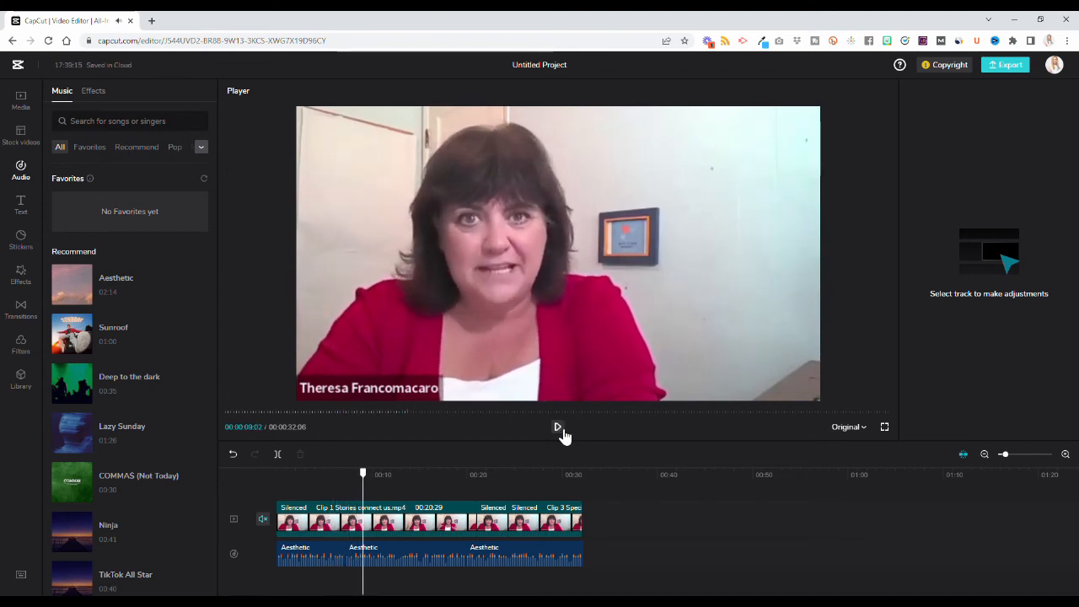
# Step: Move the middle Aesthetic segment to the end of the music track, behind the third segment
pyautogui.click(412, 561)
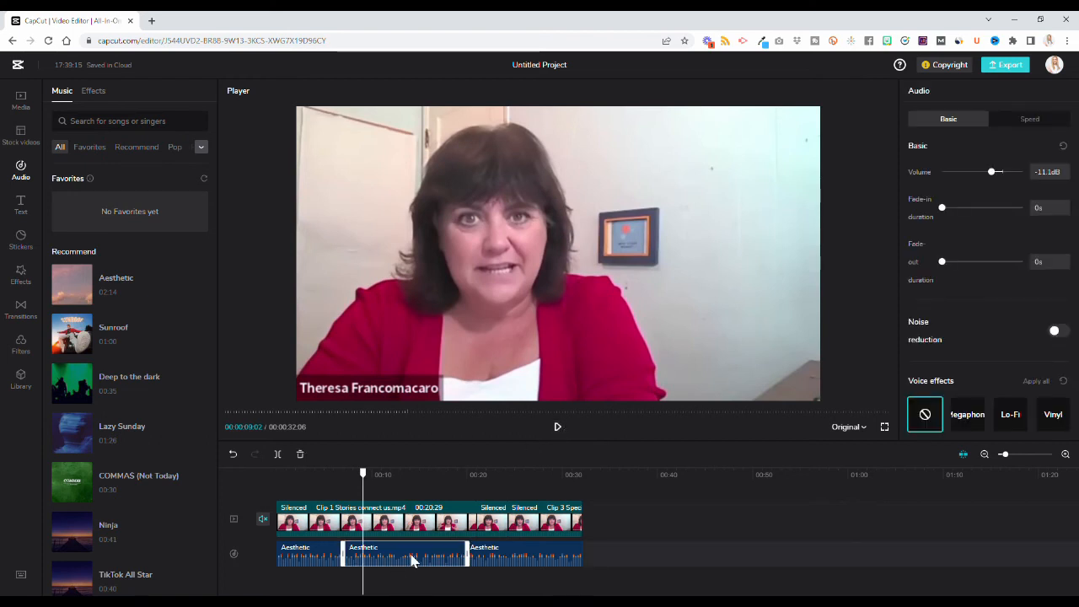
pyautogui.moveTo(412, 561); pyautogui.dragTo(649, 558)
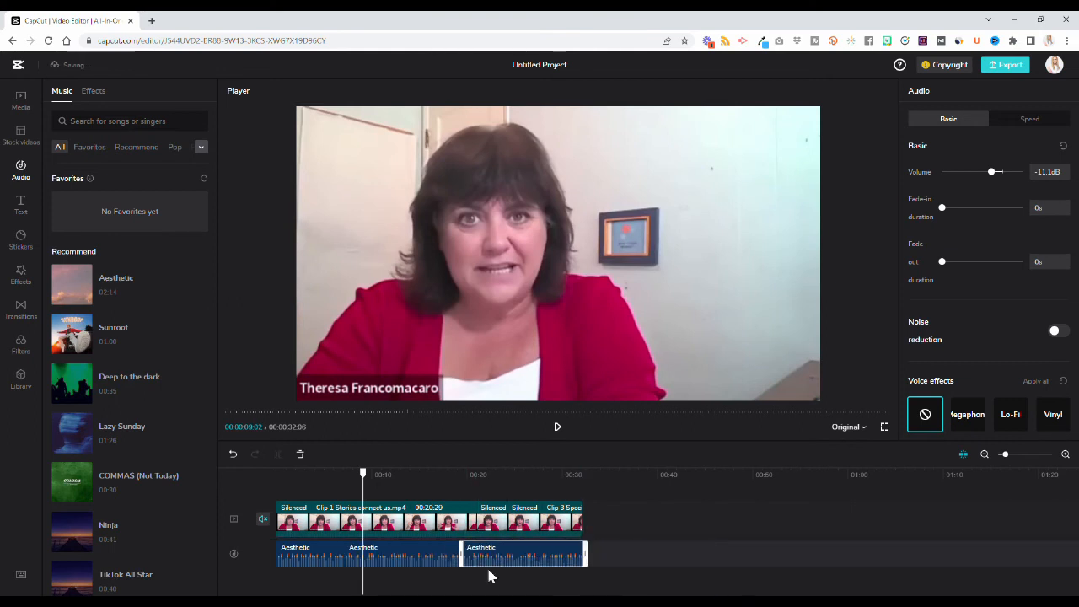
# Step: Preview a trending art text style, and add the Retro Outfit Ideas text template to the timeline at 00:00:09:02
pyautogui.click(23, 207)
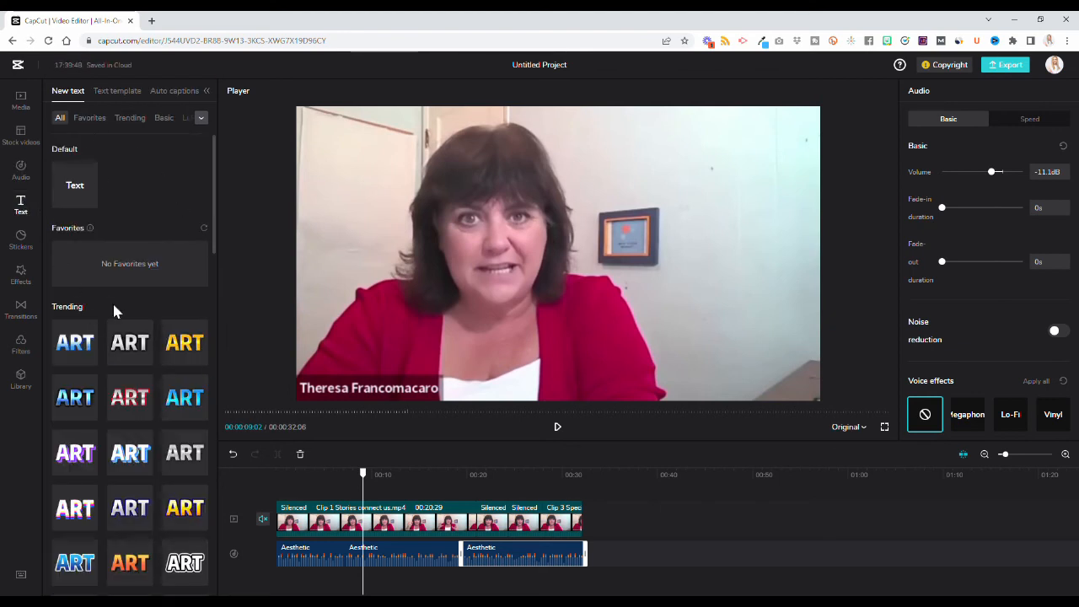
pyautogui.click(132, 364)
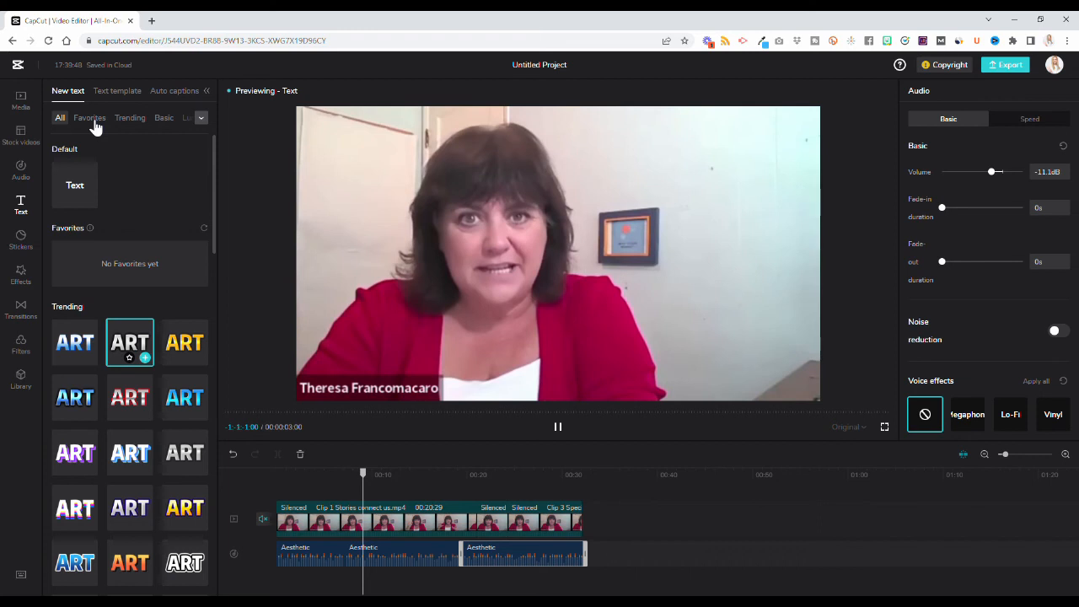
pyautogui.click(117, 93)
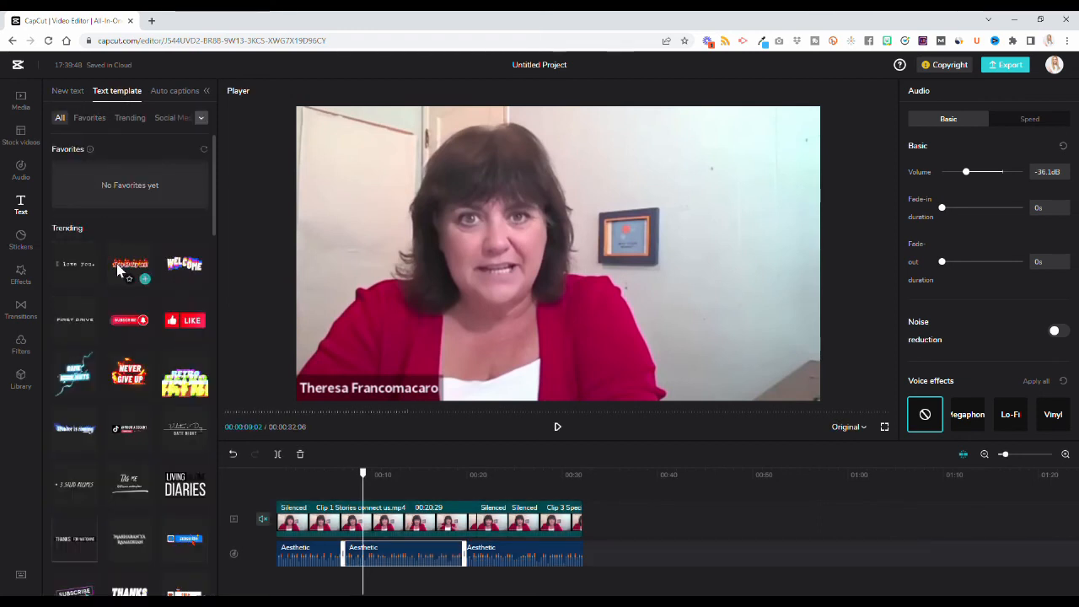
pyautogui.click(184, 383)
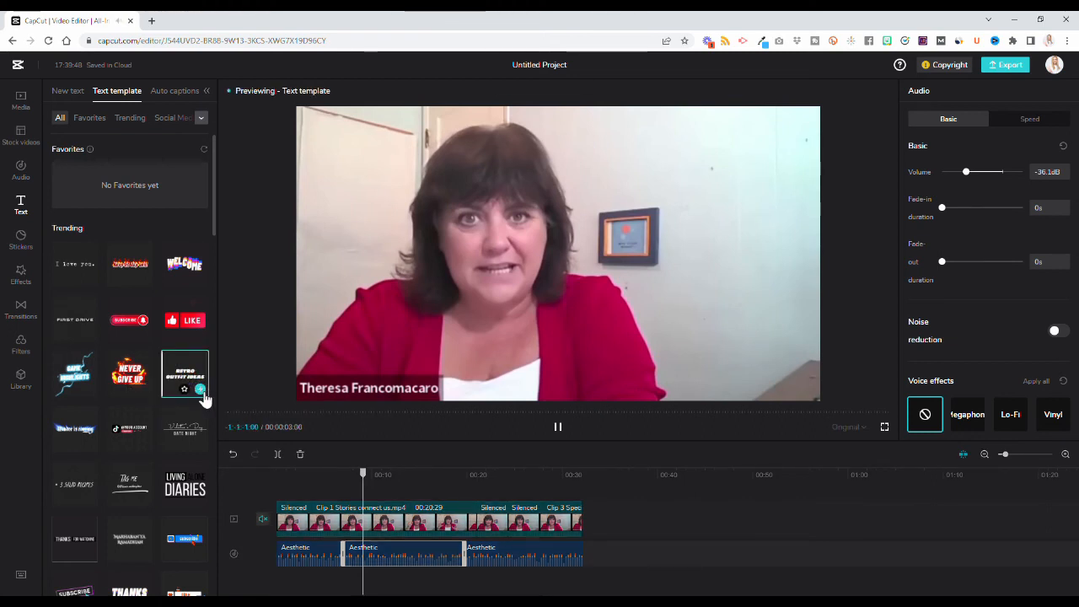
pyautogui.click(199, 393)
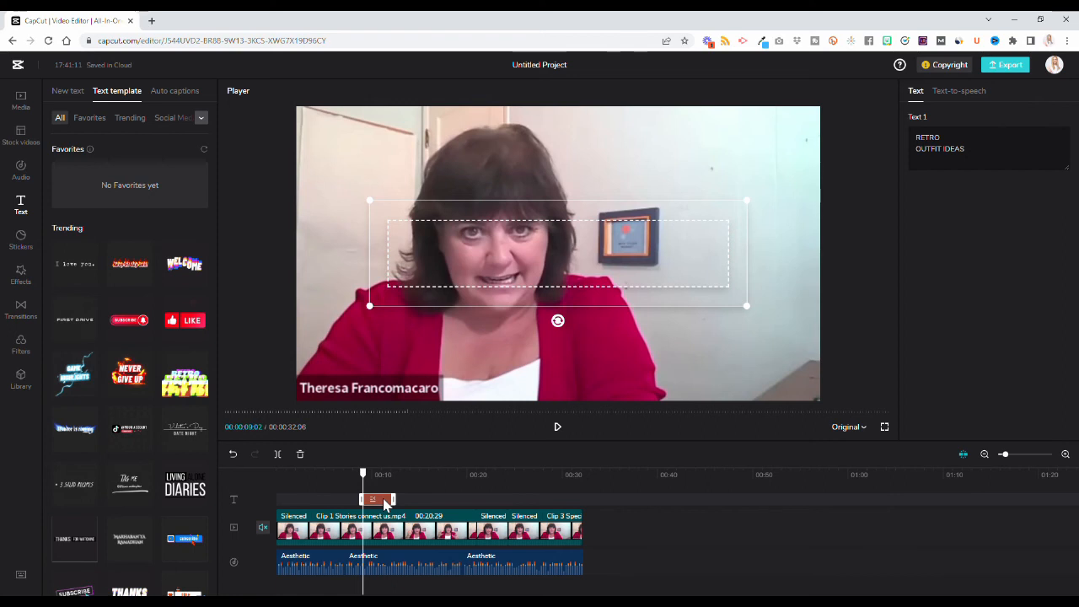
# Step: Place the playhead at 00:00:11:01 within the title and replace its two lines with "Capcut" and "video editing tool"
pyautogui.click(397, 475)
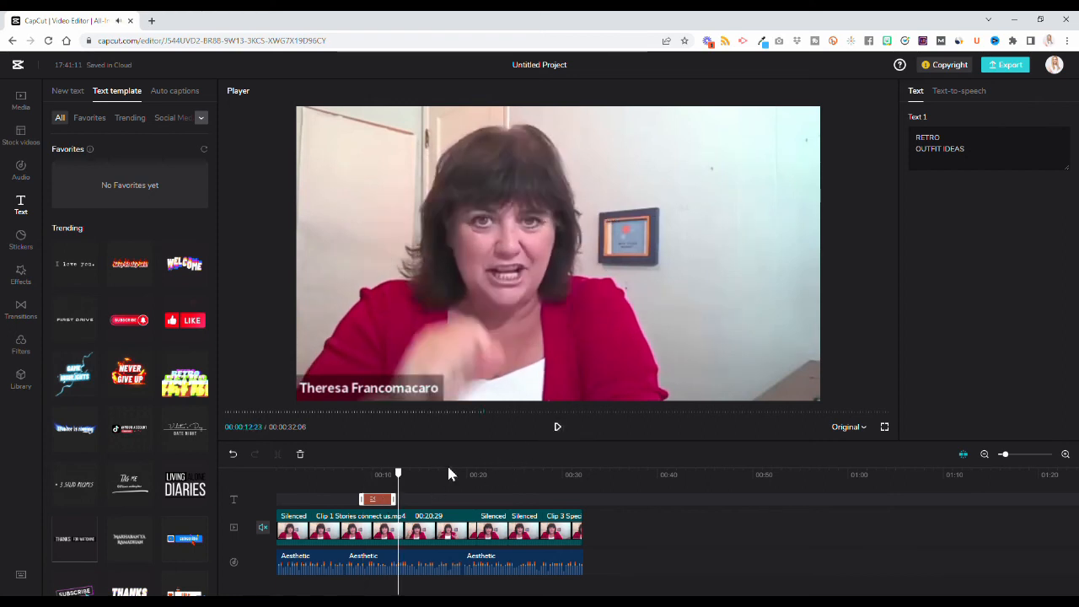
pyautogui.click(382, 477)
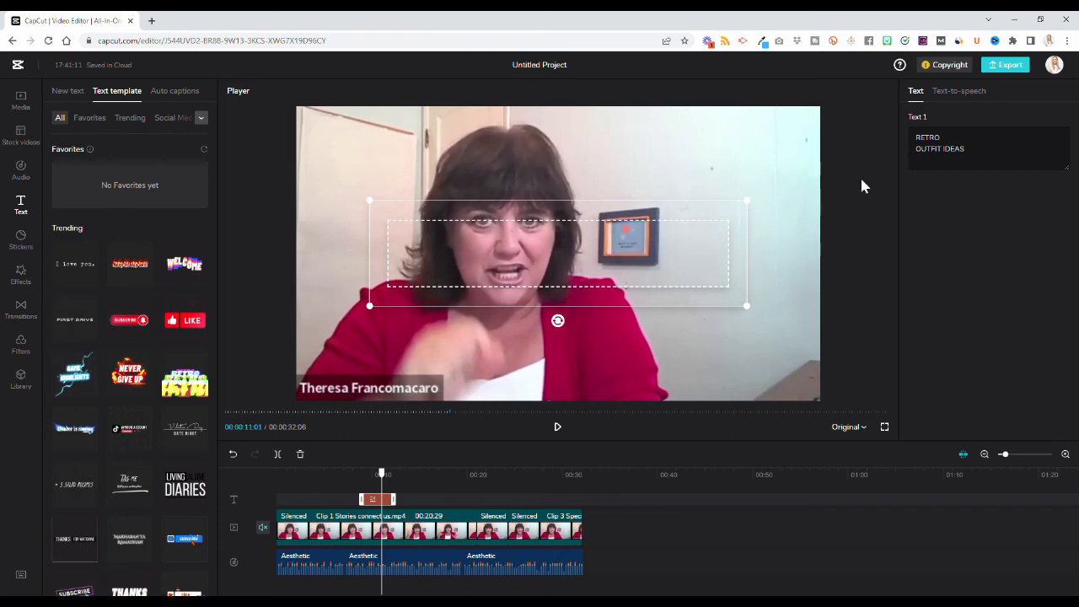
pyautogui.click(961, 151)
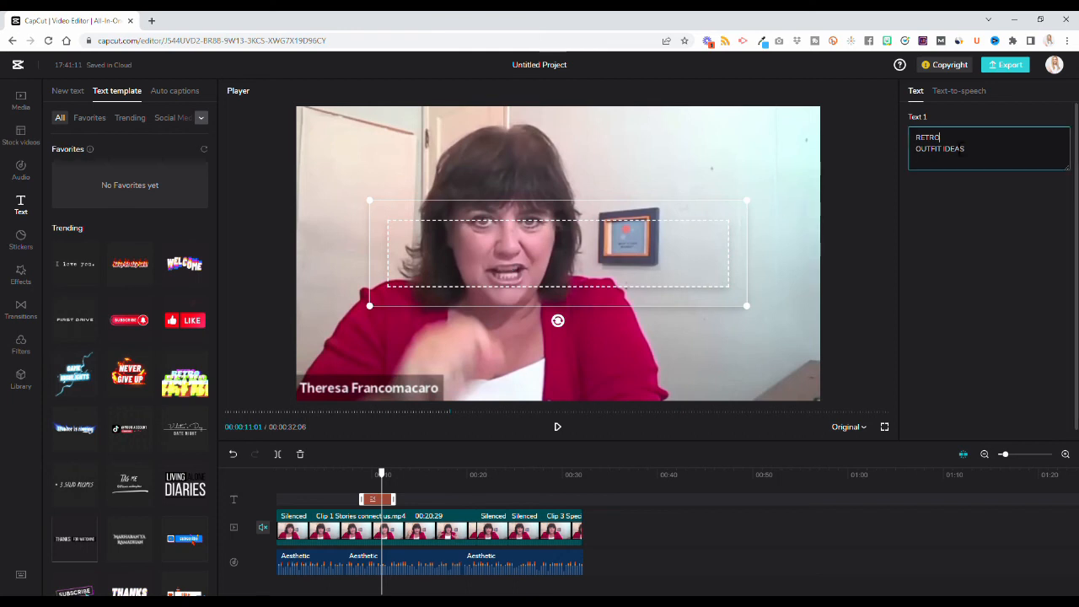
pyautogui.hotkey('shift', 'Home')
pyautogui.write('Capcut')
pyautogui.hotkey('ctrl', 'shift', 'Right')
pyautogui.hotkey('ctrl', 'shift', 'Right')
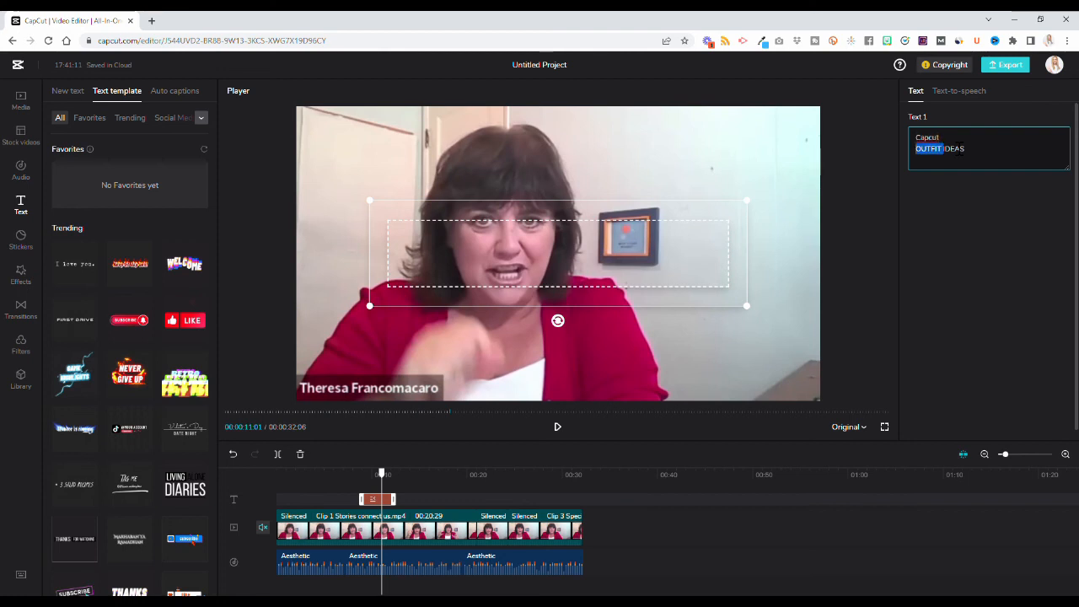
pyautogui.write('video editing tool')
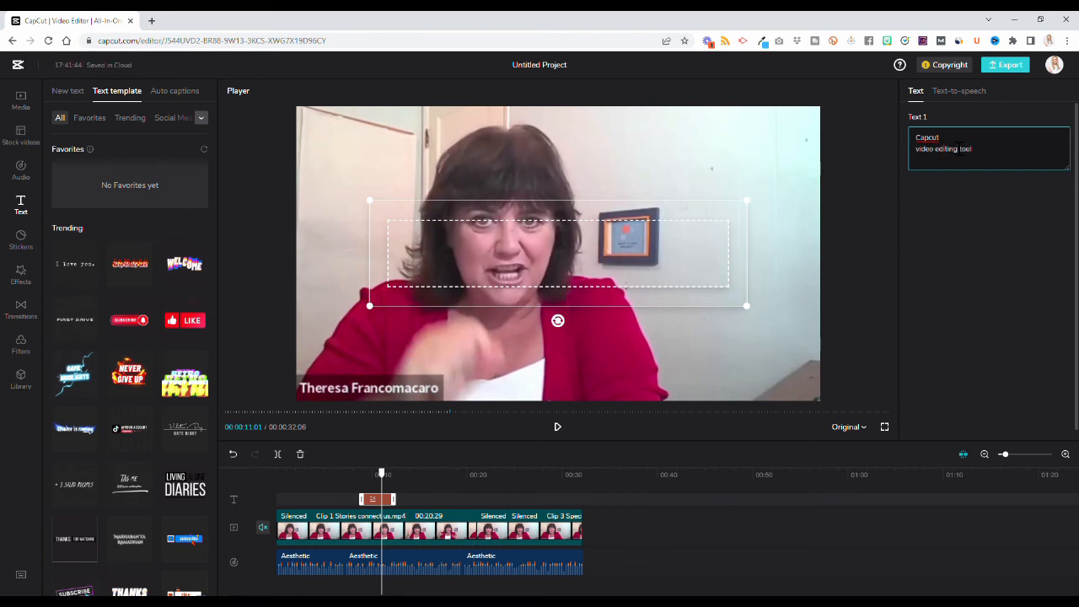
pyautogui.press('Return')
pyautogui.click(963, 217)
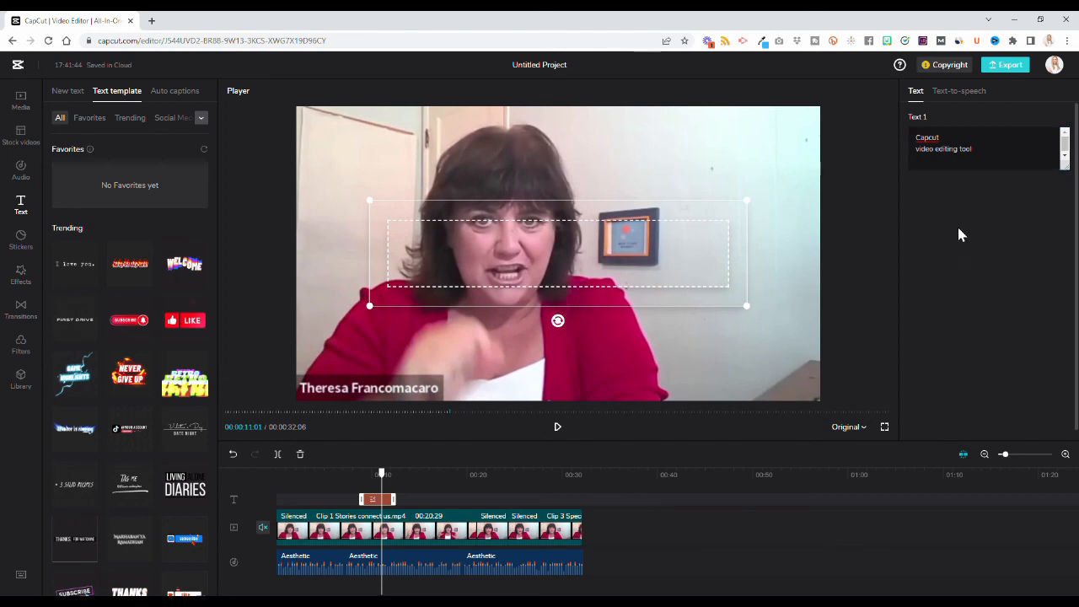
# Step: Play the video from 00:00:08:10 to just past the end of the title to check its animation
pyautogui.click(356, 477)
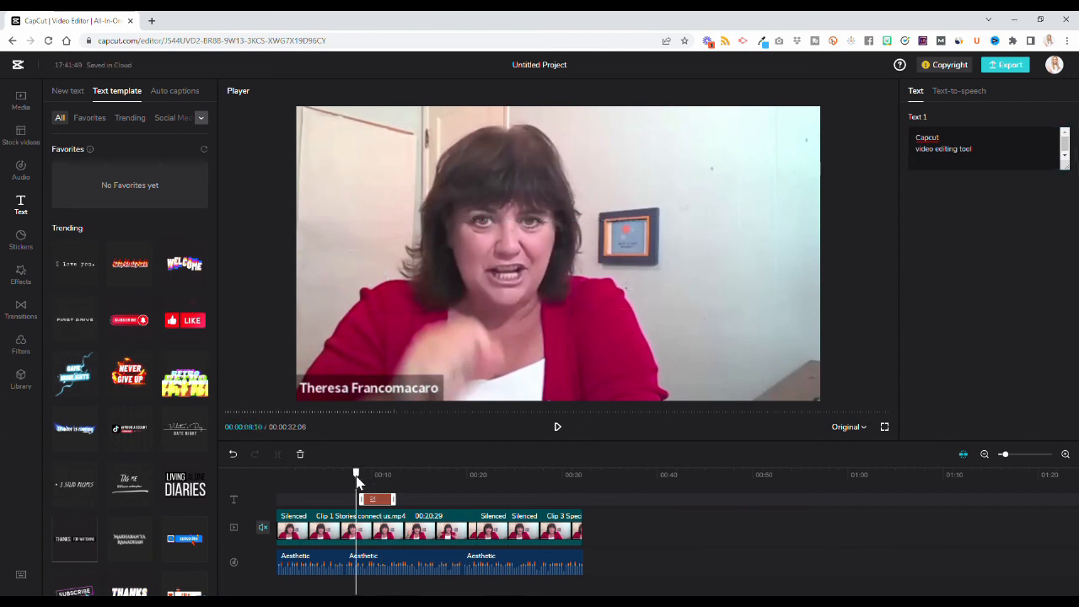
pyautogui.click(561, 428)
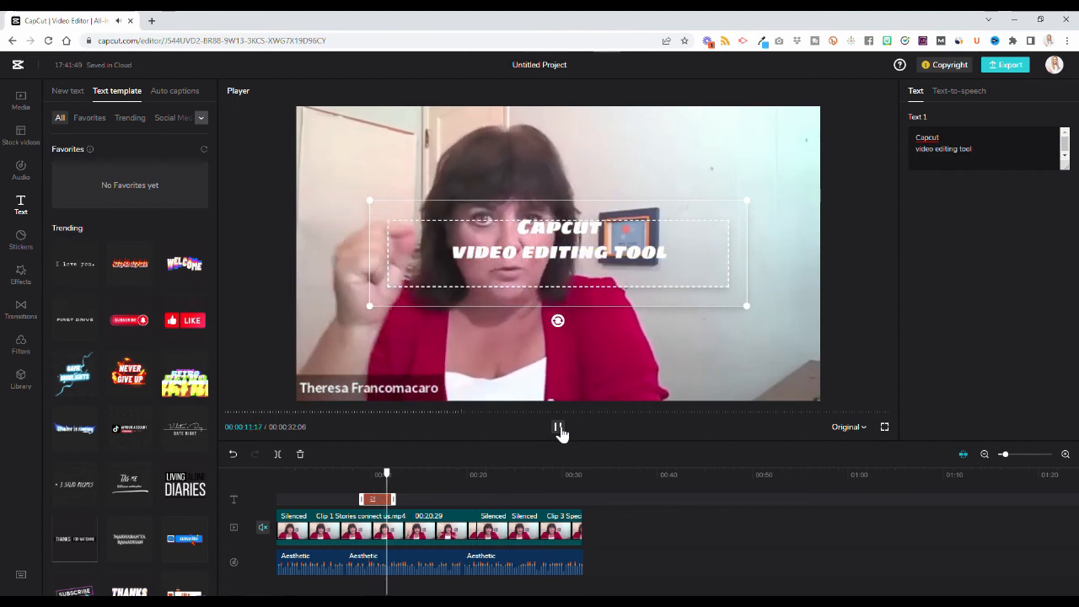
pyautogui.click(559, 430)
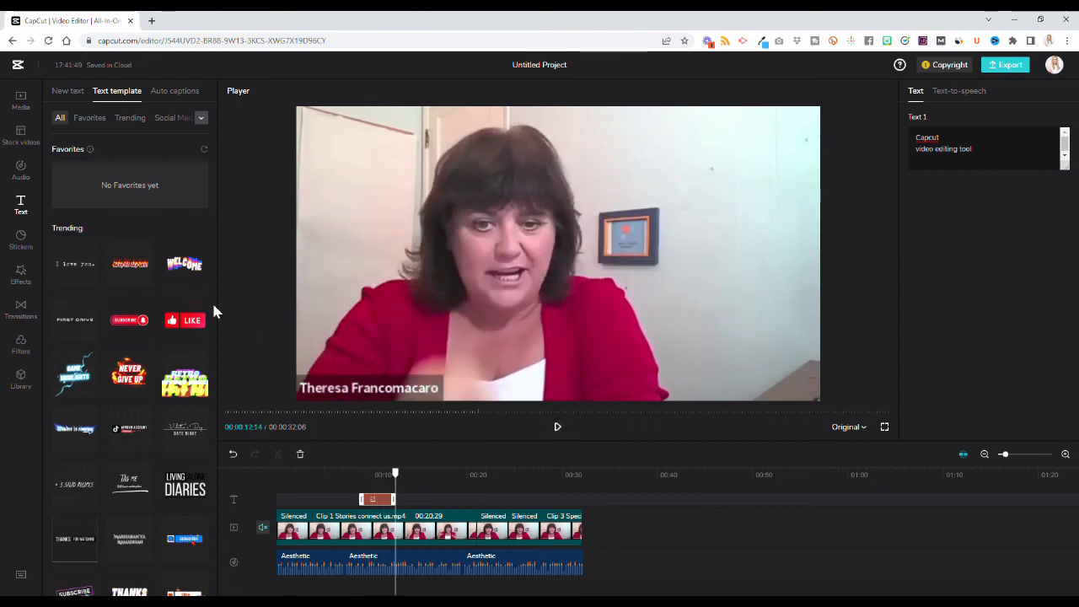
# Step: Display the special effects library and check the copyright information for the materials used in the project
pyautogui.click(21, 274)
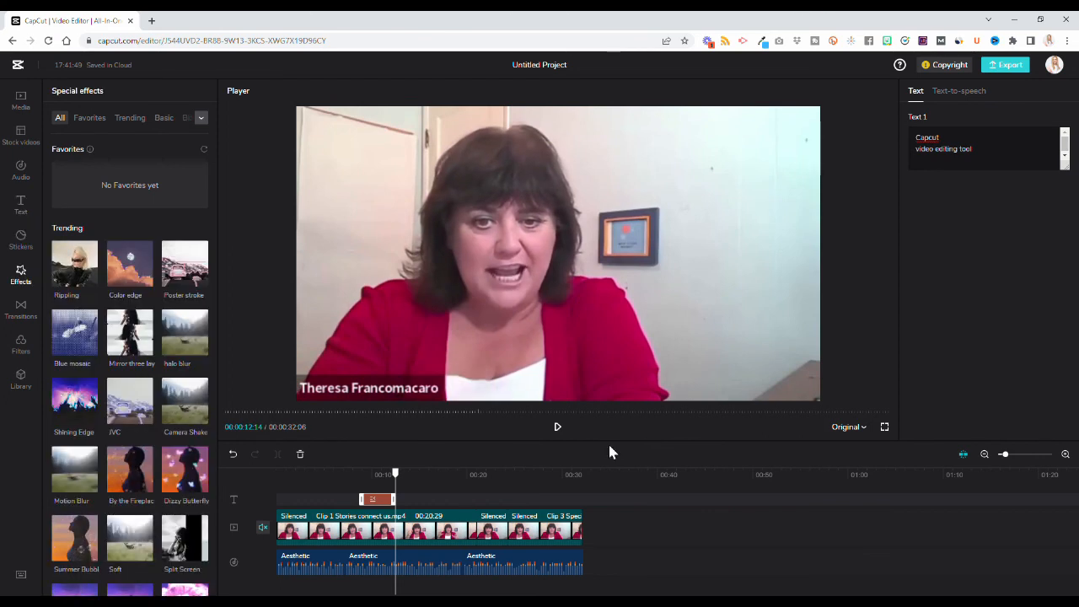
pyautogui.click(944, 67)
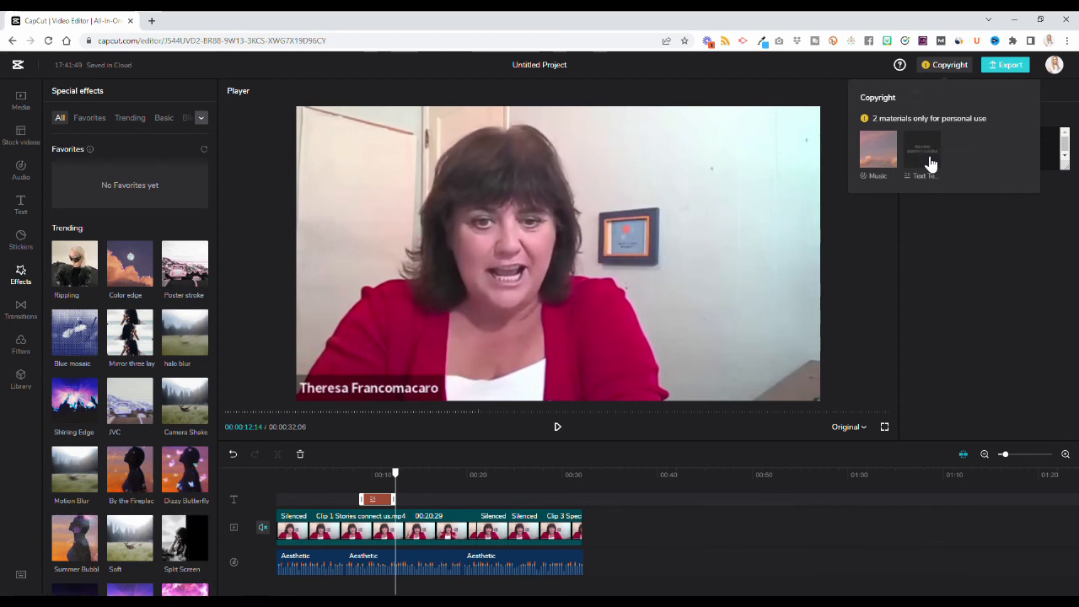
# Step: Set up an export named test, review the resolution and quality options, choose MP4 as the format, and cancel the export
pyautogui.click(1009, 67)
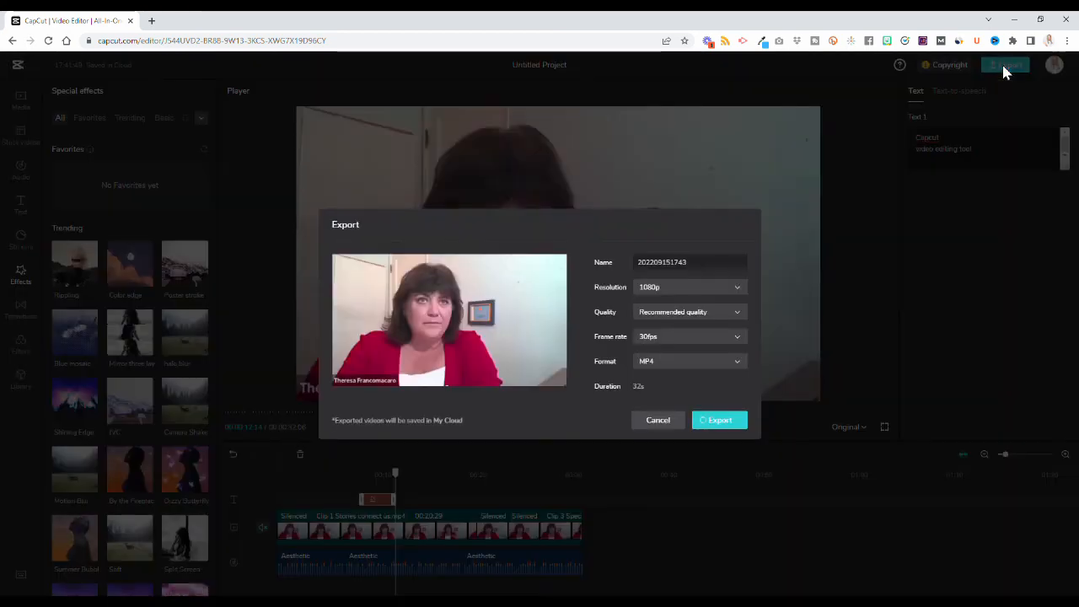
pyautogui.click(705, 272)
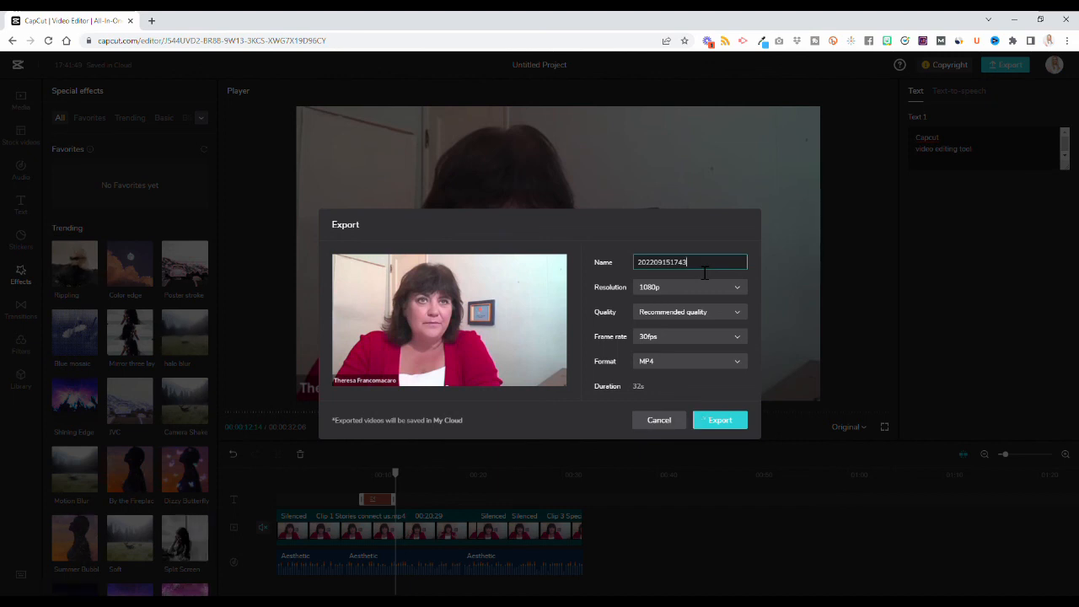
pyautogui.doubleClick(705, 272)
pyautogui.write('test')
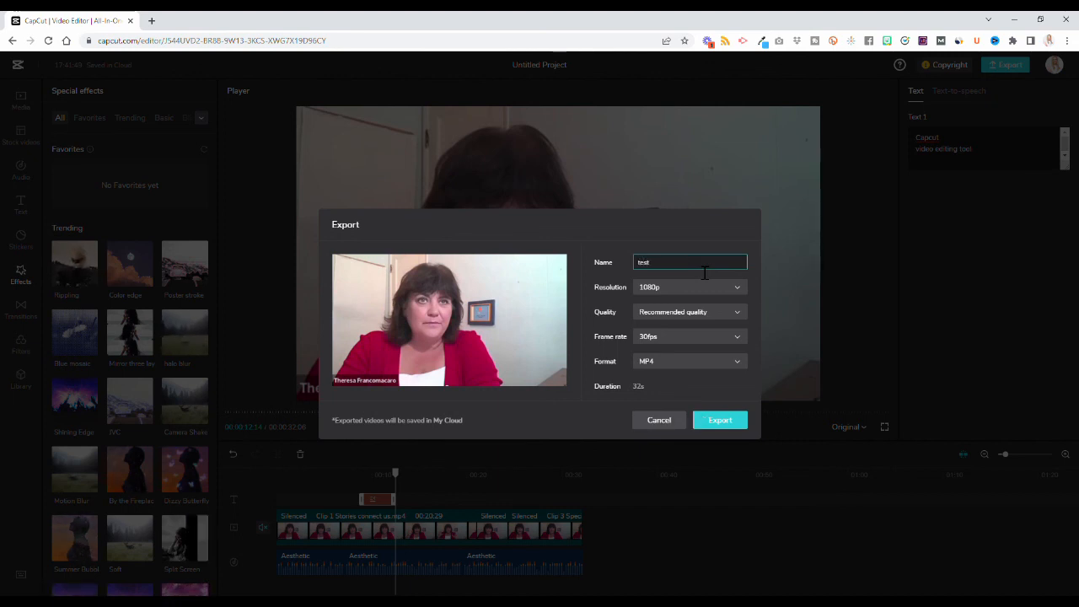
pyautogui.click(740, 292)
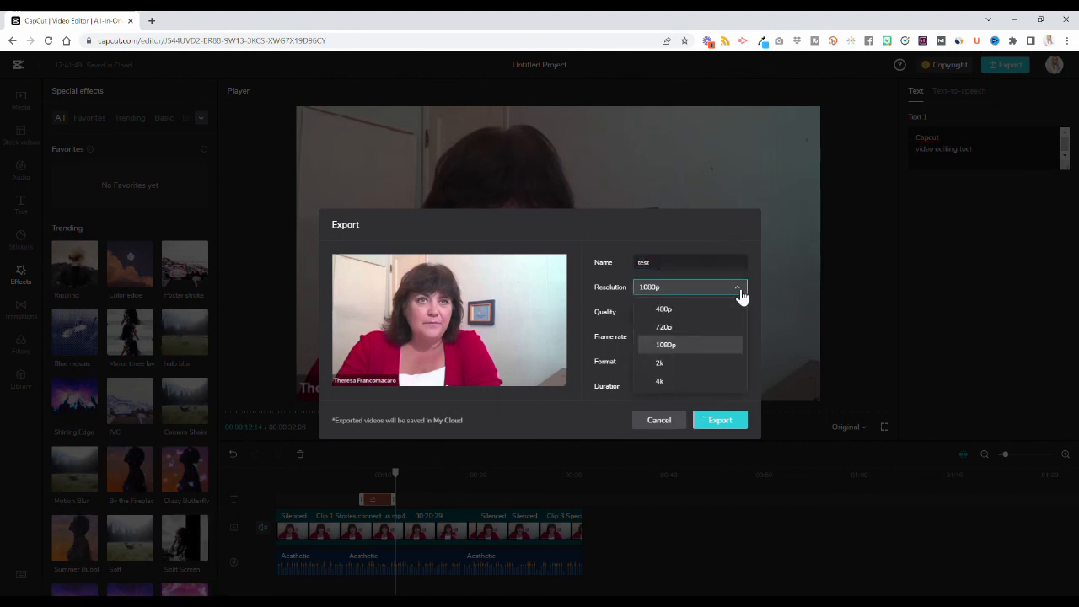
pyautogui.click(718, 313)
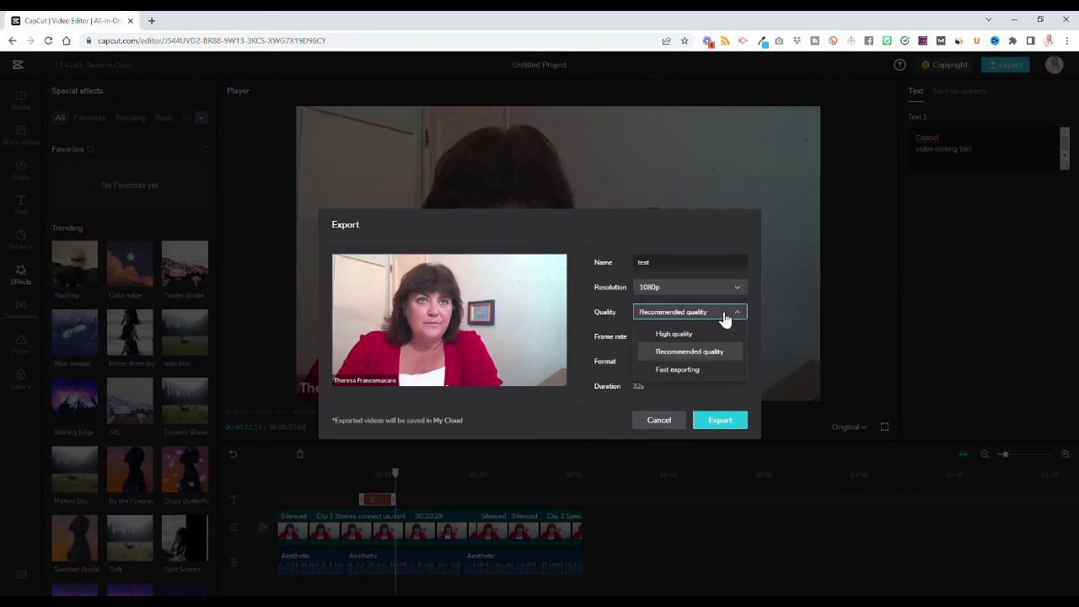
pyautogui.click(739, 364)
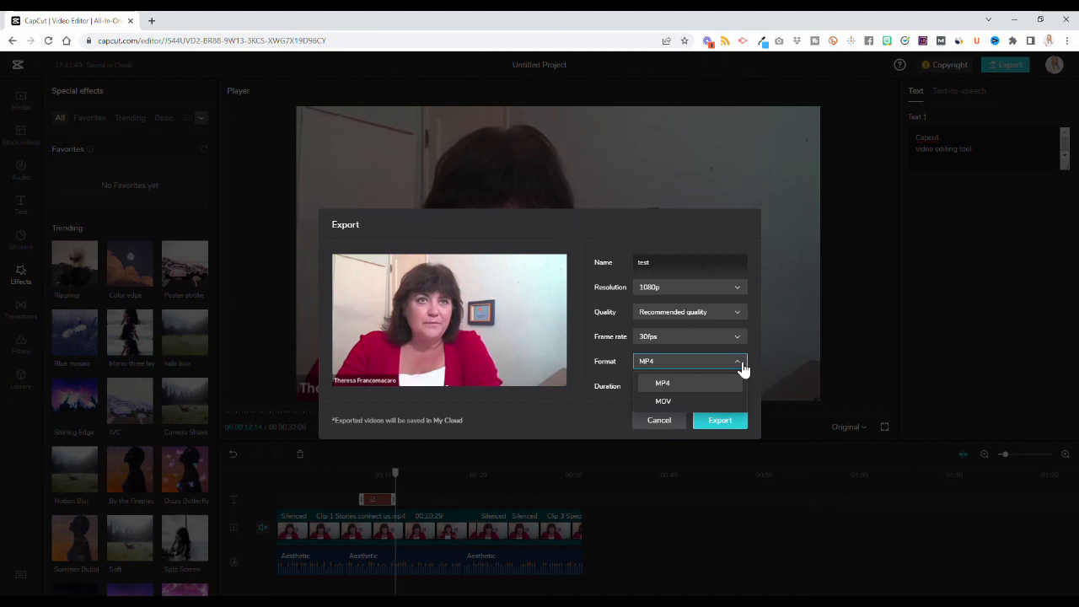
pyautogui.click(709, 384)
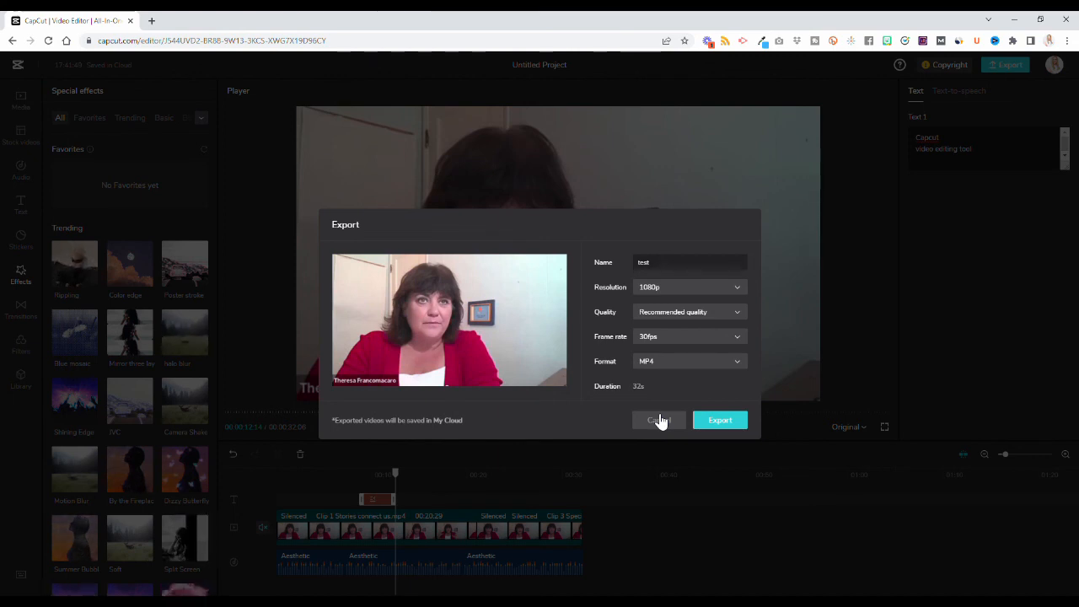
pyautogui.click(660, 420)
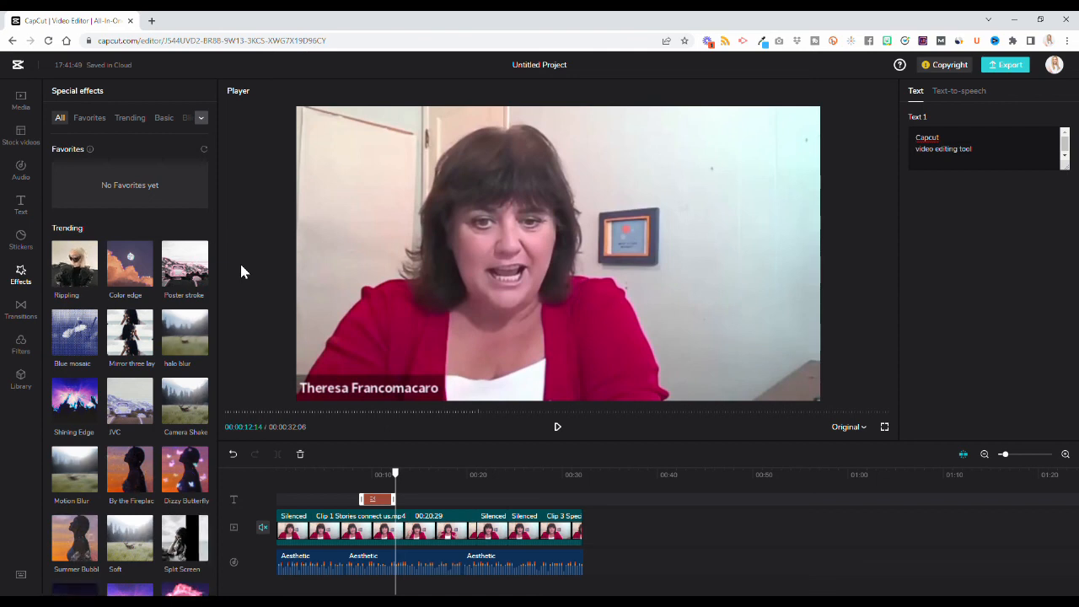